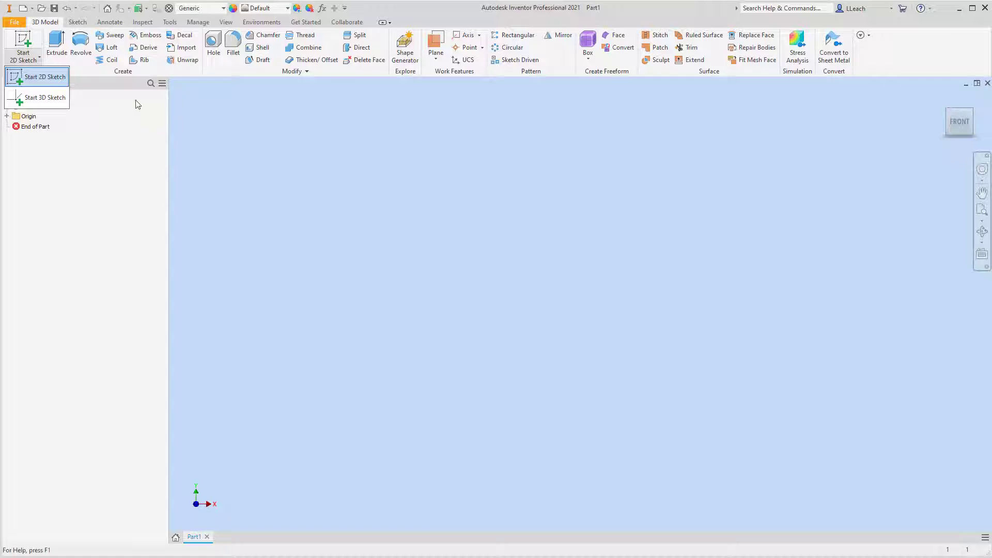
# Start a 2D sketch on the horizontal XZ plane and rotate the view so the X axis runs horizontally
pyautogui.click(41, 77)
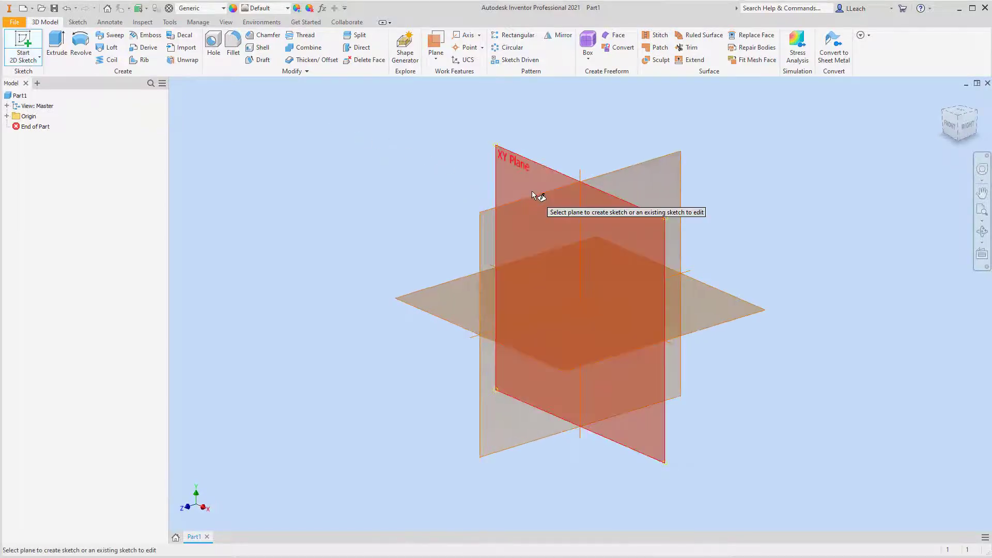
pyautogui.click(457, 288)
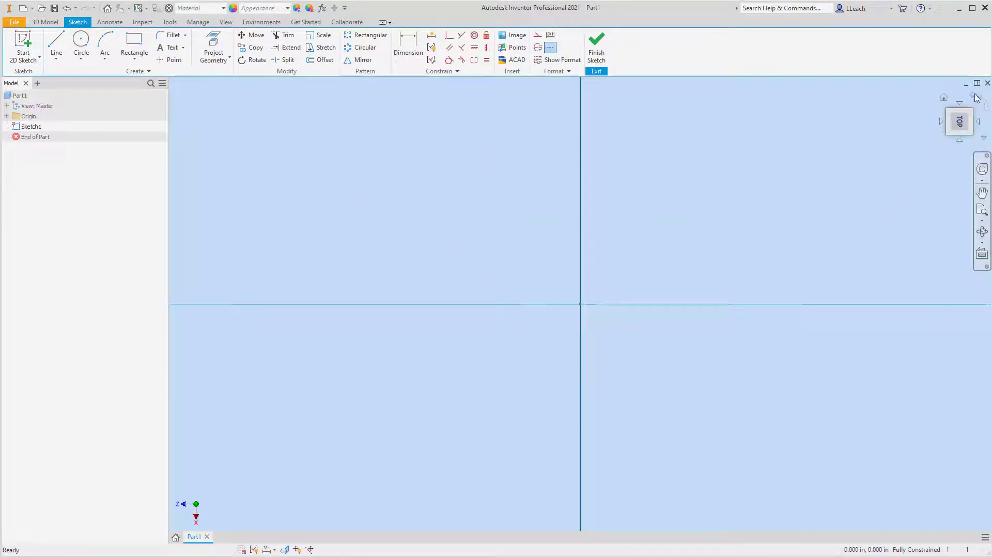
pyautogui.click(976, 98)
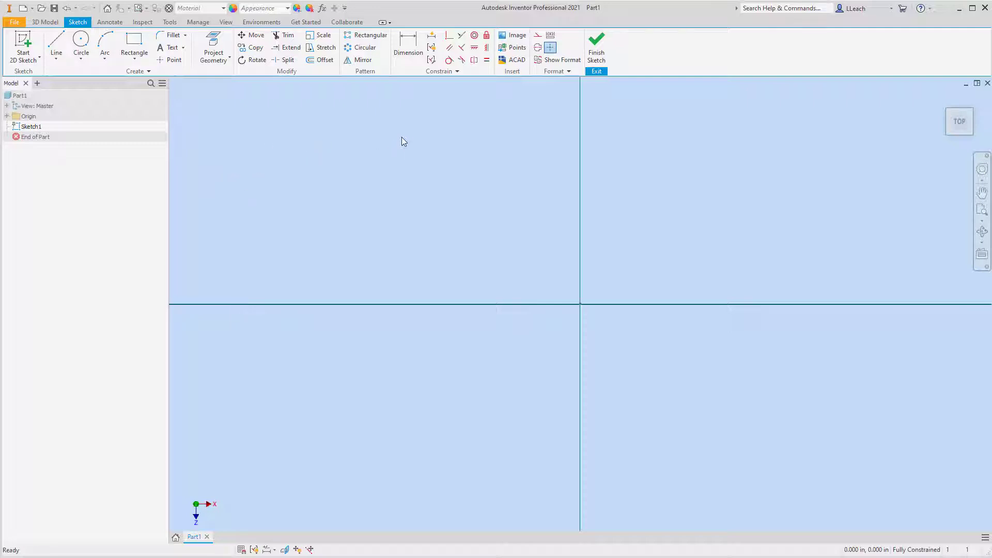
# Draw a line about 15.1 in long along the horizontal axis through the origin, continuing into a right leg about 4.8 in deep and 2.7 in wide
pyautogui.click(57, 59)
pyautogui.click(83, 79)
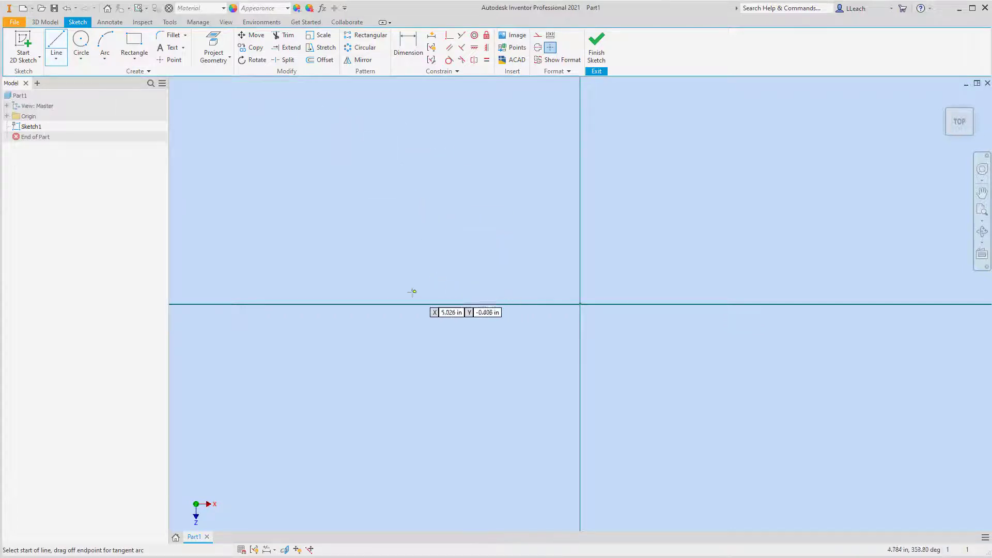
pyautogui.click(354, 304)
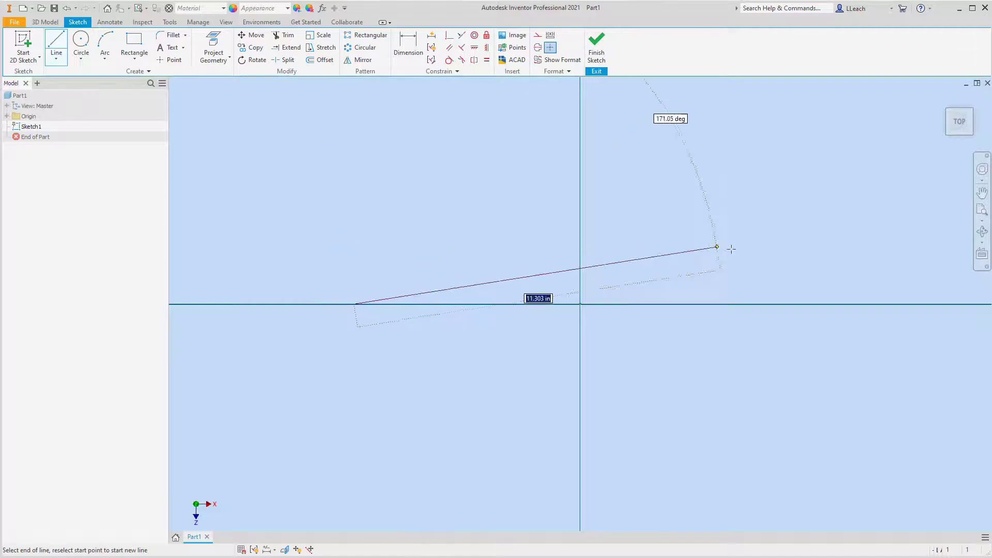
pyautogui.click(845, 304)
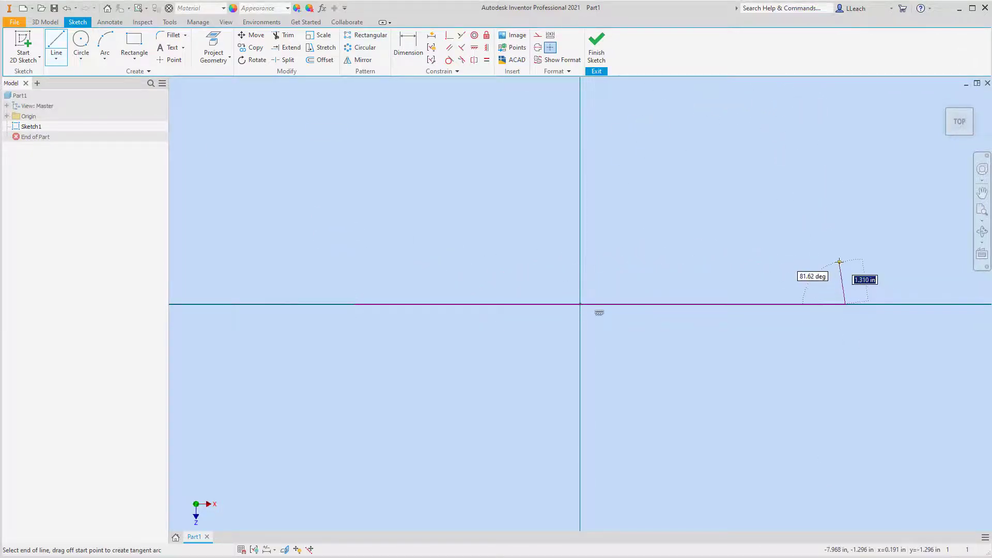
pyautogui.scroll(-2, 852, 412)
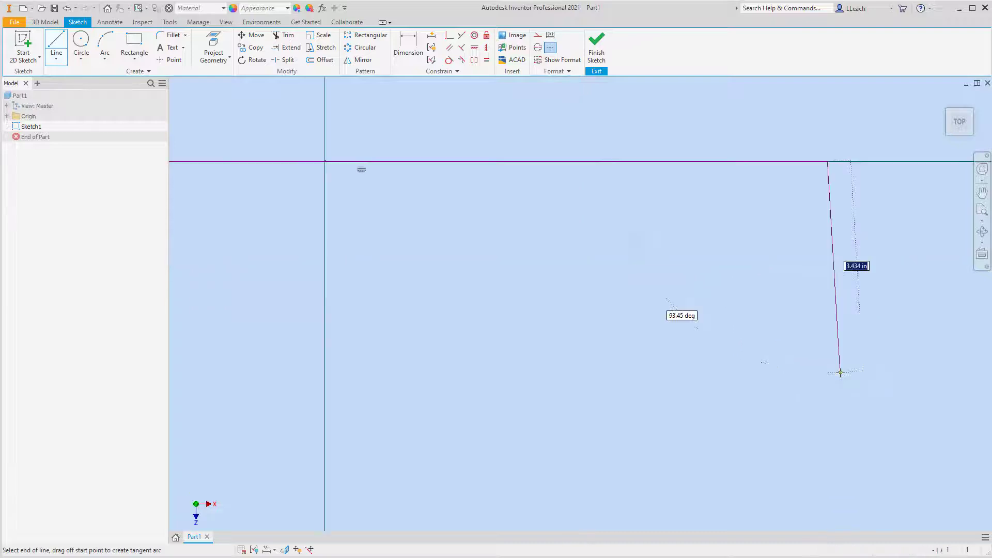
pyautogui.scroll(1, 831, 419)
pyautogui.click(832, 424)
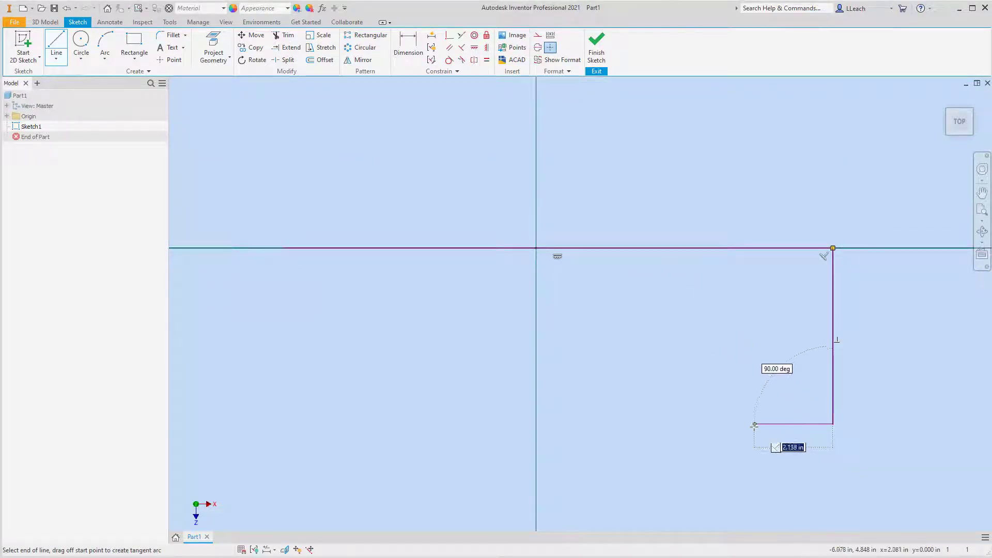
pyautogui.click(734, 424)
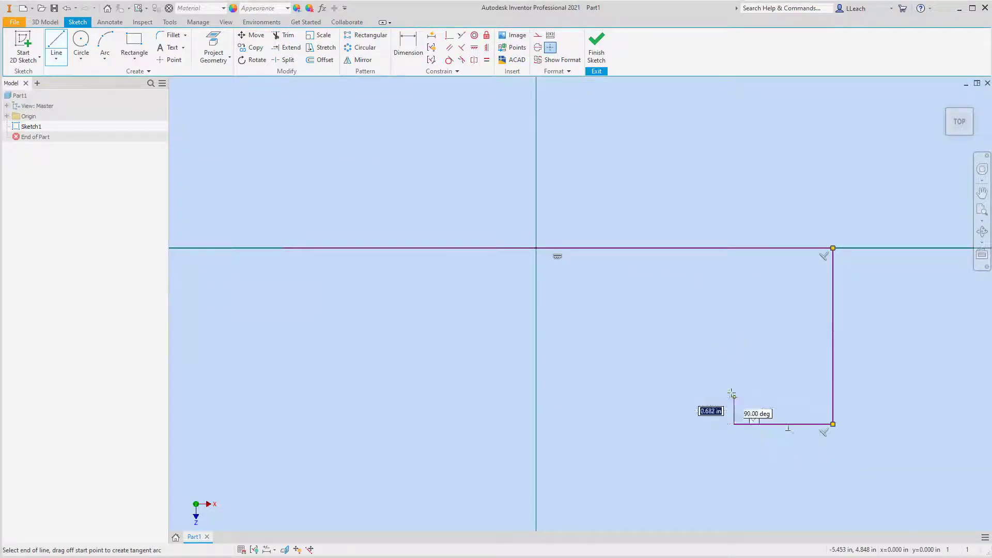
pyautogui.click(734, 326)
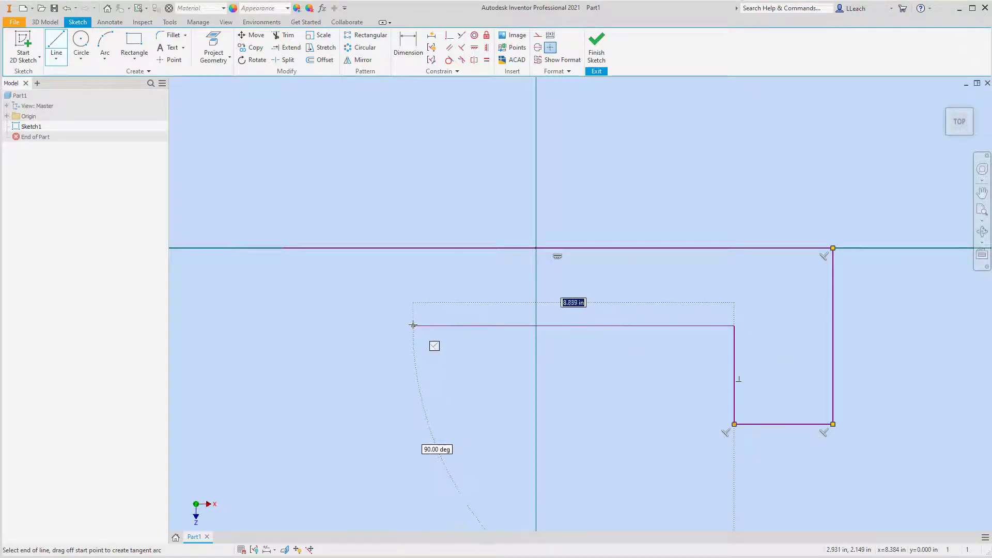
# Continue the line chain with an inner edge about 9.3 in long and a left leg, closing the profile at the top line's start
pyautogui.click(395, 326)
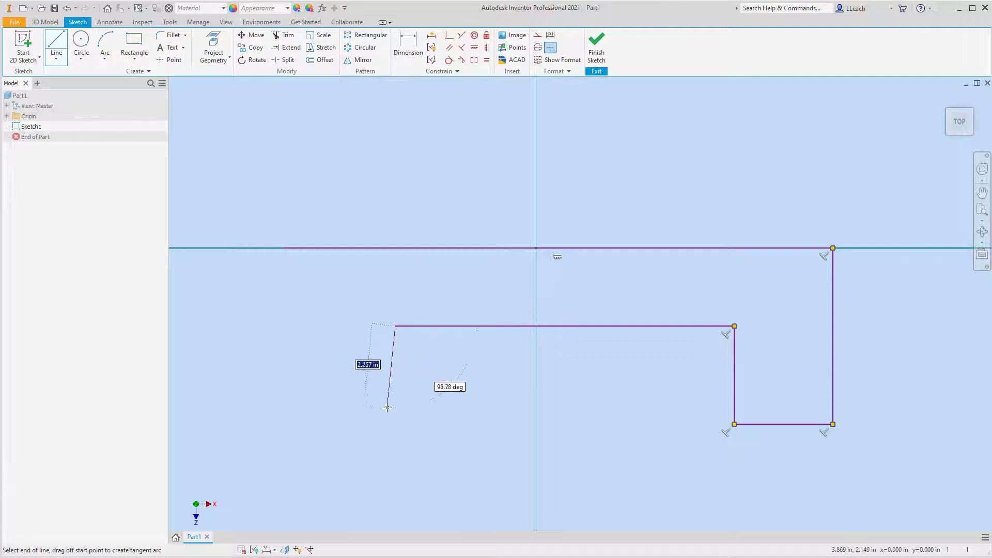
pyautogui.click(395, 424)
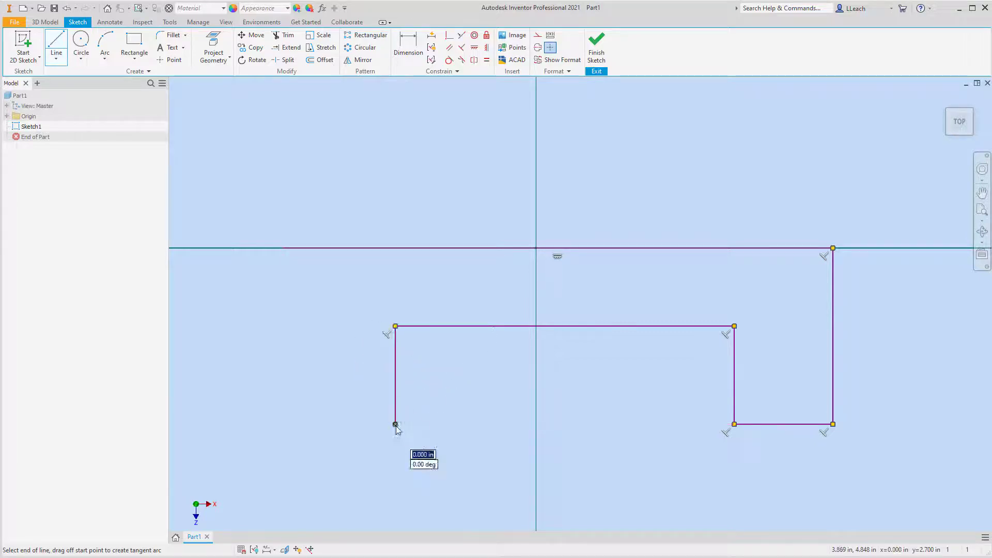
pyautogui.click(311, 425)
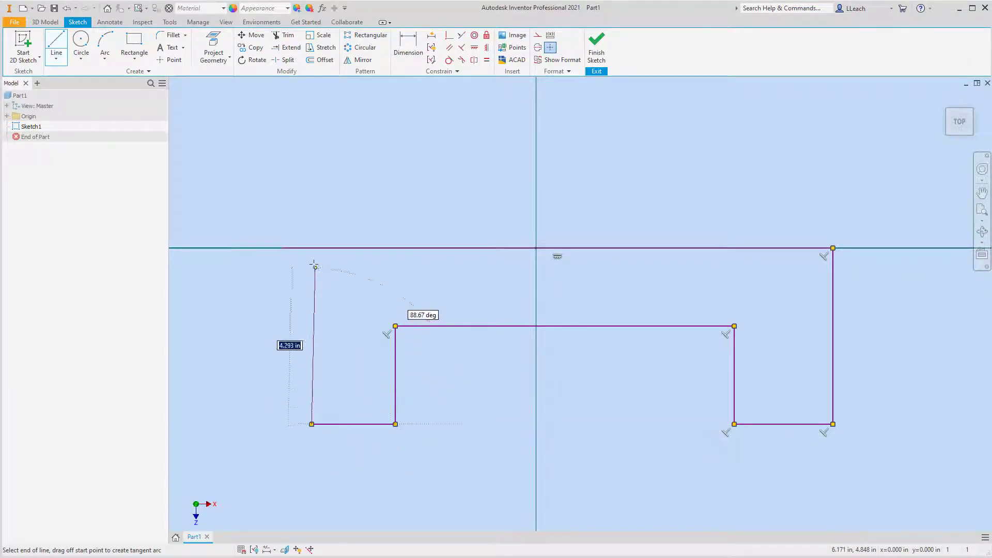
pyautogui.click(282, 248)
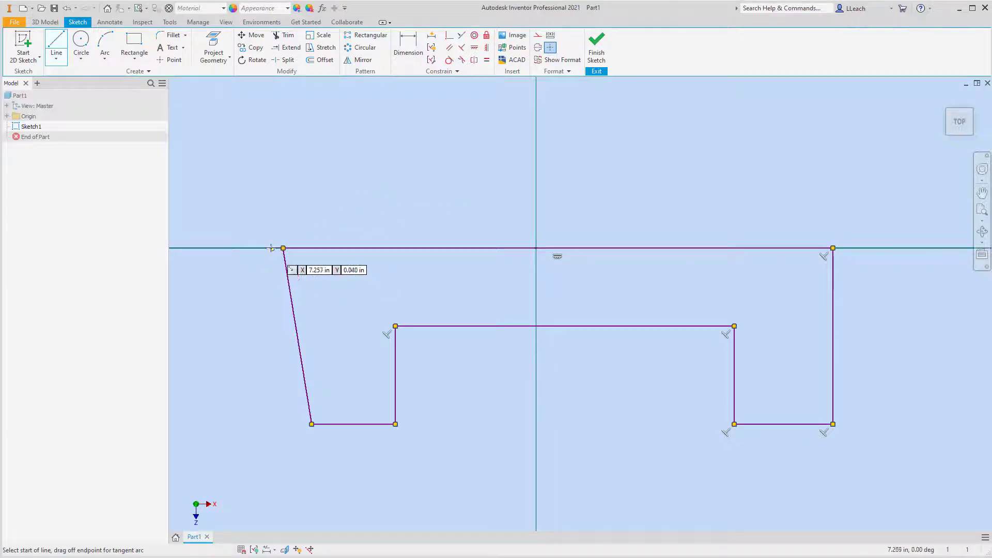
pyautogui.rightClick(330, 221)
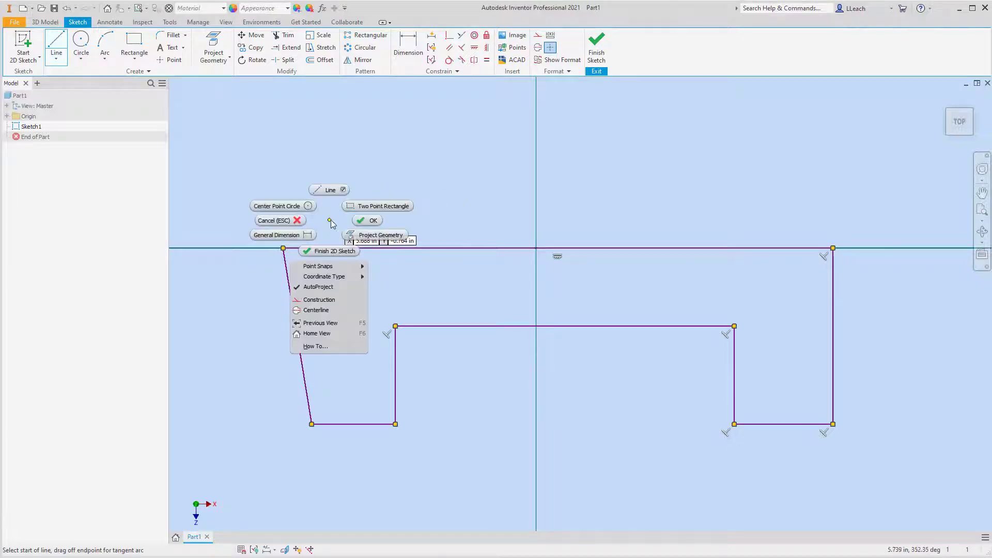
pyautogui.click(372, 221)
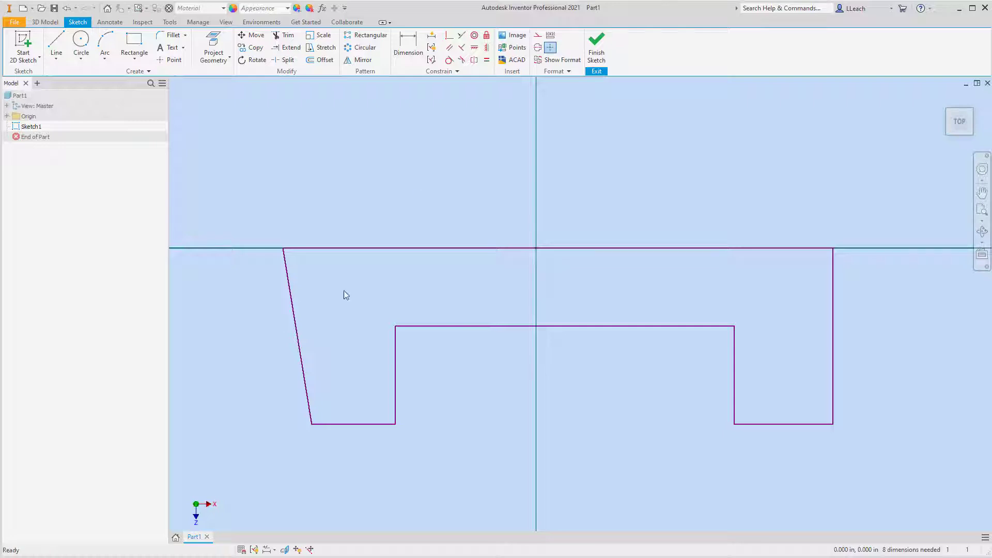
# Constrain the slanted left side to vertical and make the top line's midpoint coincident with the origin
pyautogui.click(487, 48)
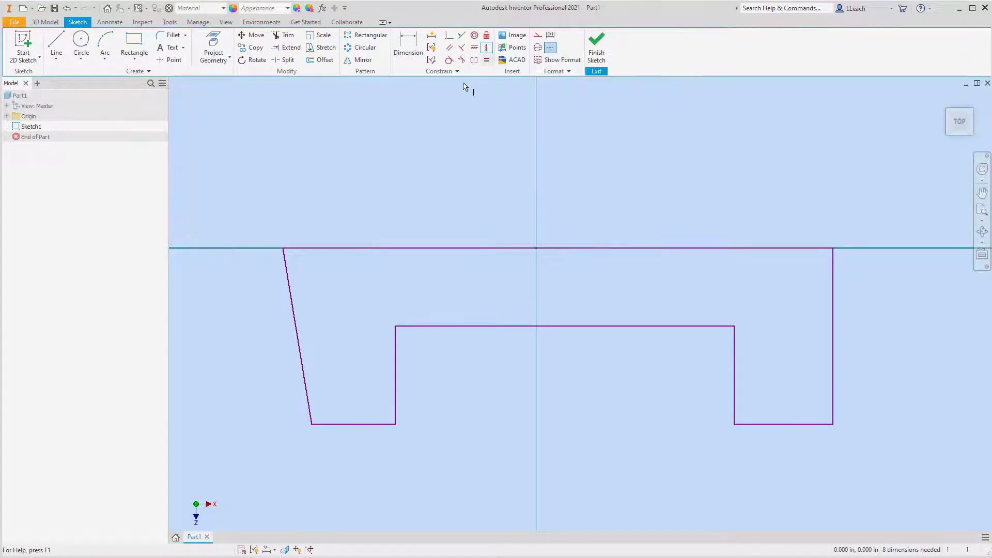
pyautogui.click(289, 288)
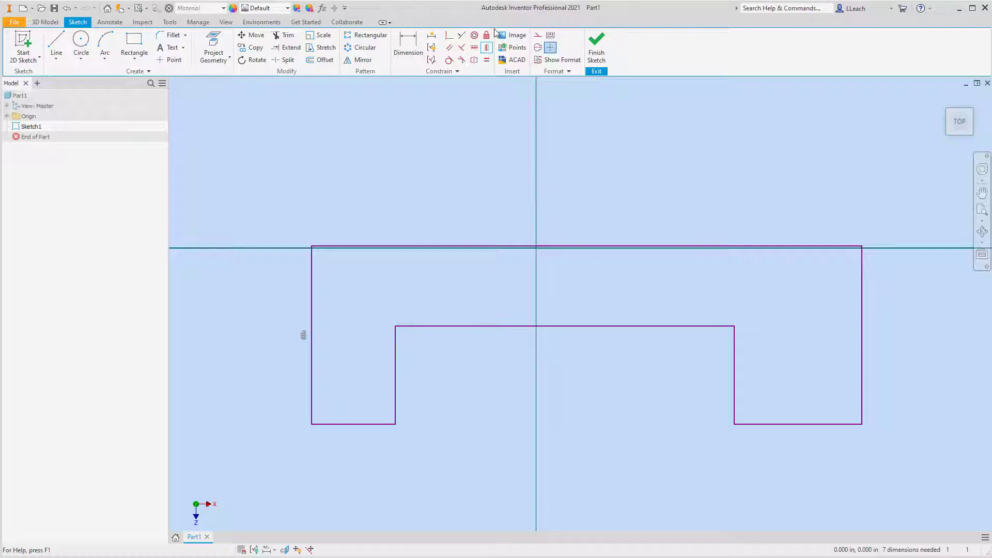
pyautogui.click(448, 37)
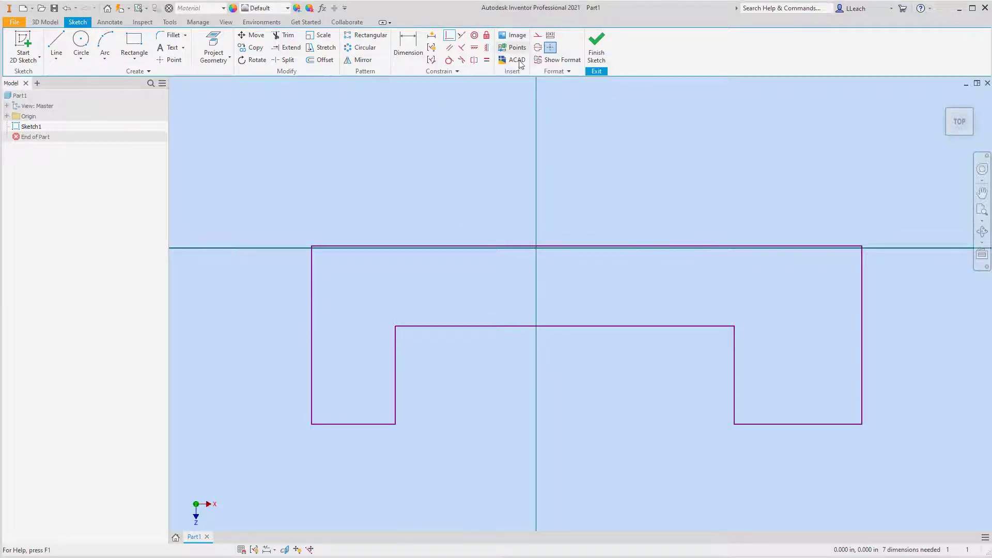
pyautogui.click(588, 247)
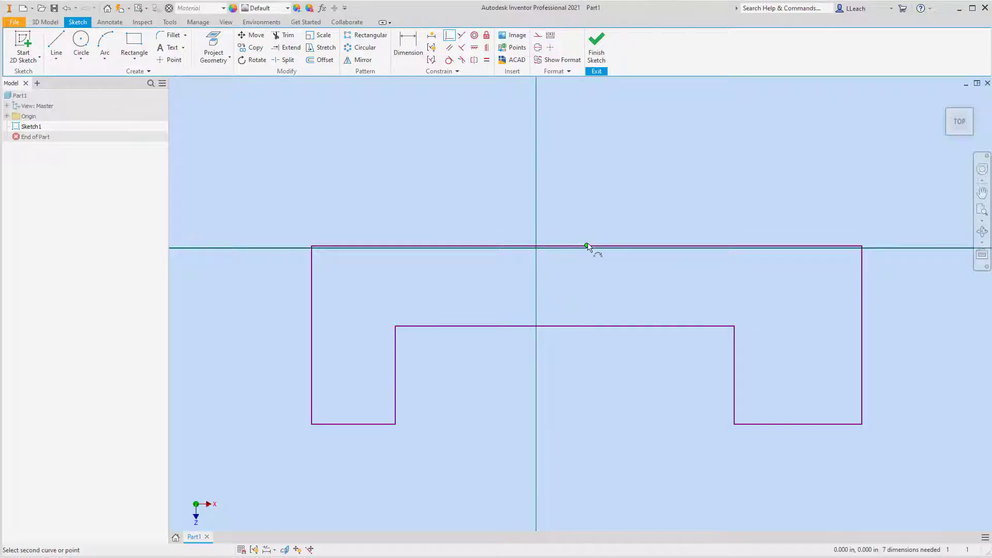
pyautogui.click(536, 248)
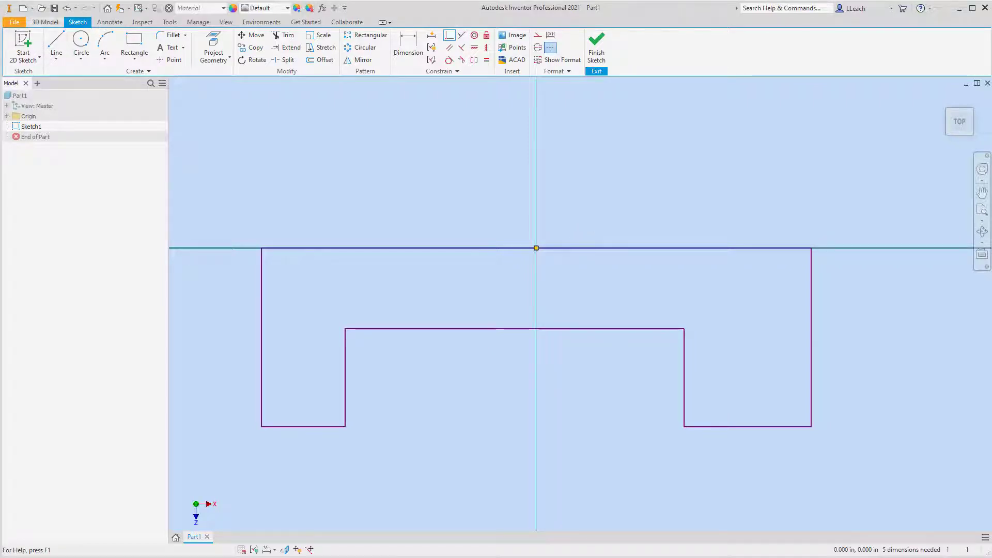
# Dimension the profile's top line and set its length to 10.50 in
pyautogui.click(408, 46)
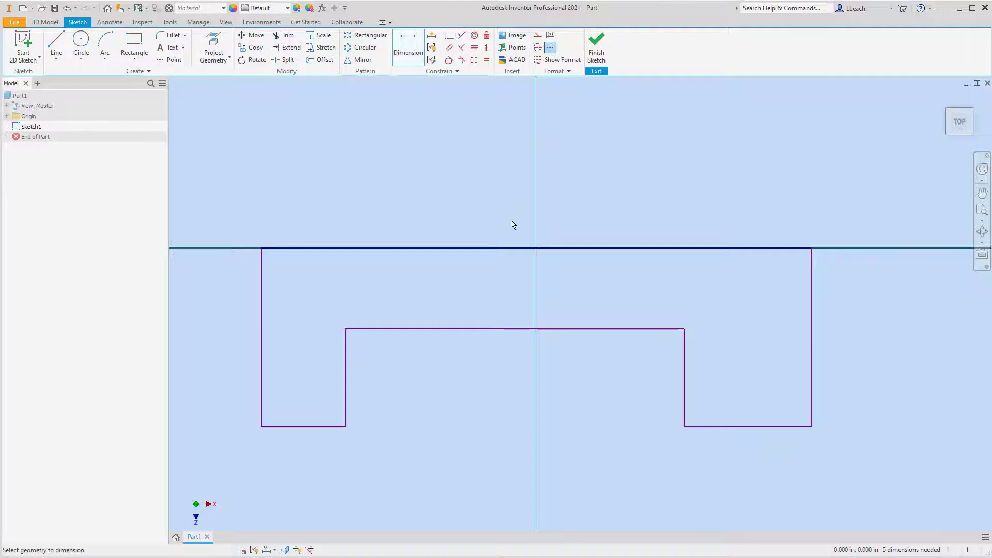
pyautogui.click(508, 248)
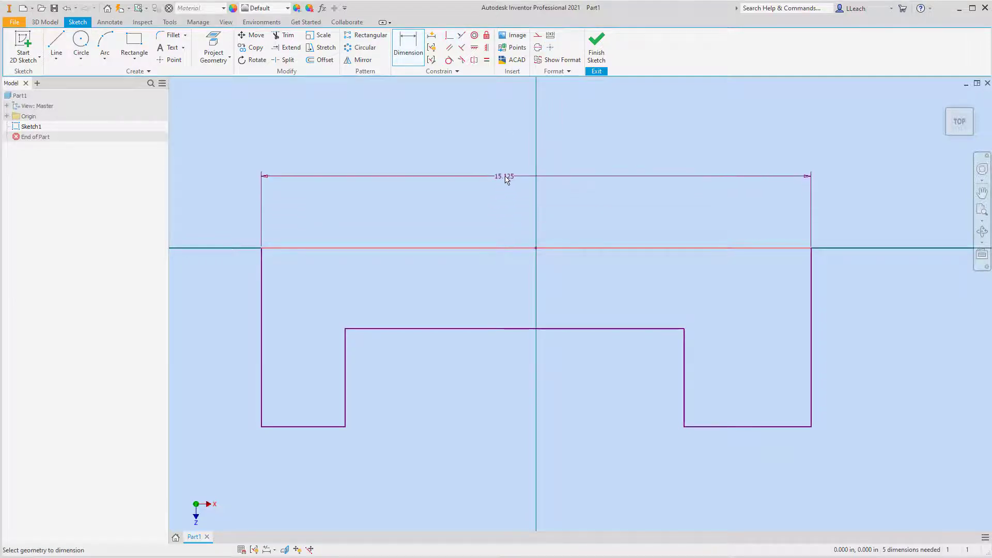
pyautogui.click(508, 177)
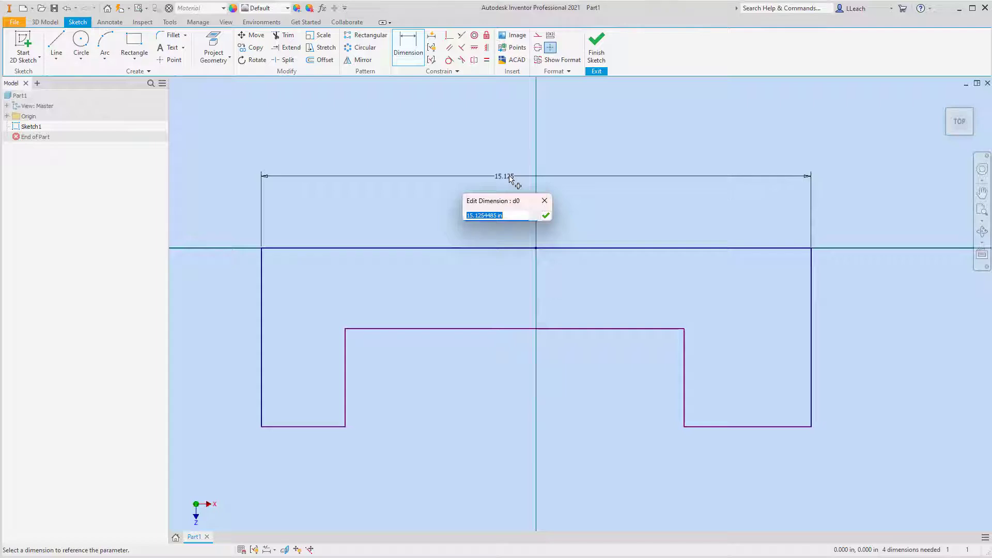
pyautogui.write('10.50')
pyautogui.press('Return')
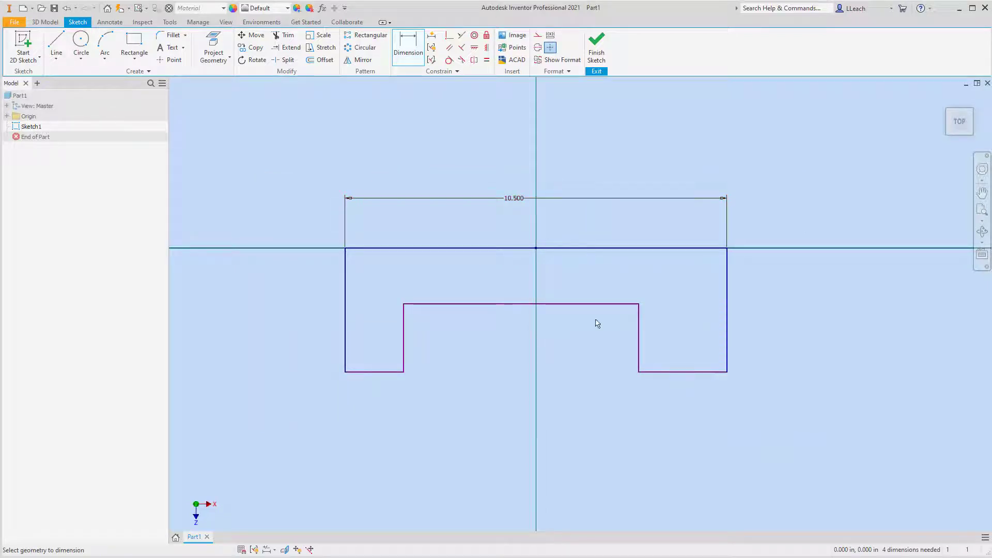
# Dimension the bottom edges of the right and left legs, setting each width to 2.5 in
pyautogui.click(696, 374)
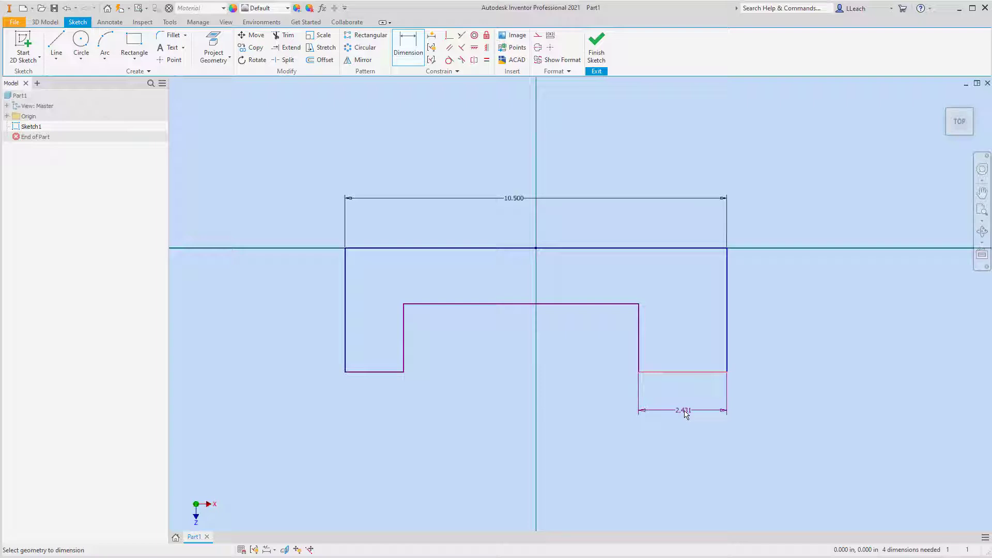
pyautogui.click(685, 415)
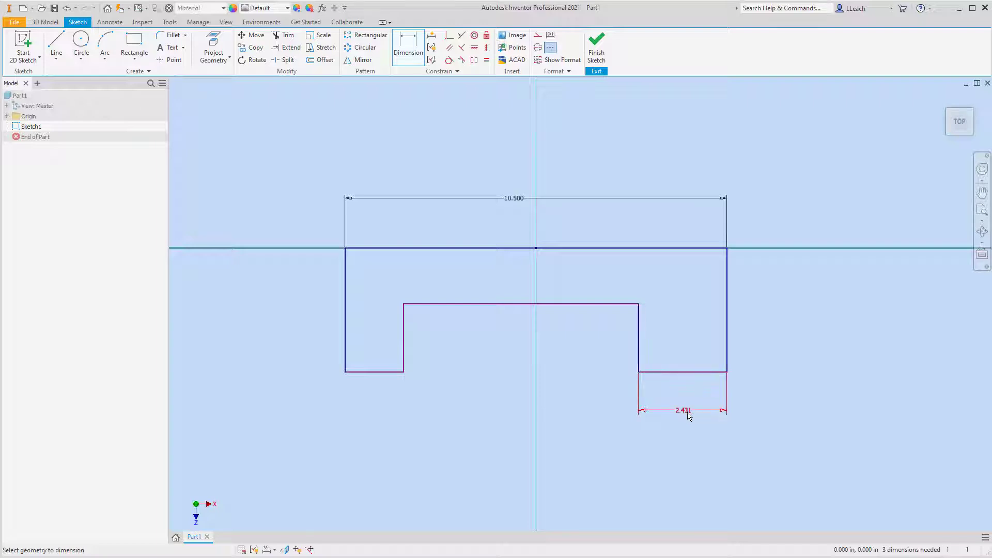
pyautogui.write('2.5')
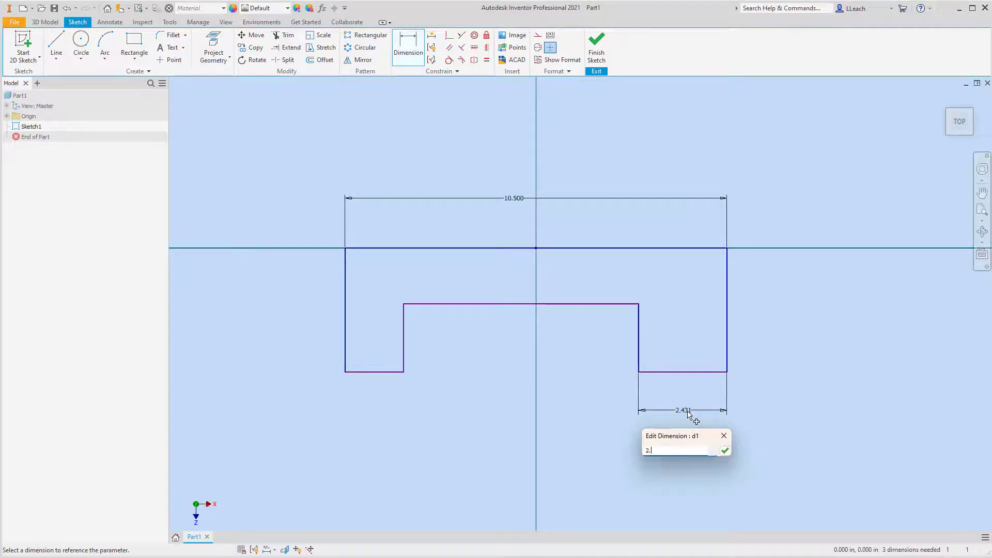
pyautogui.press('Return')
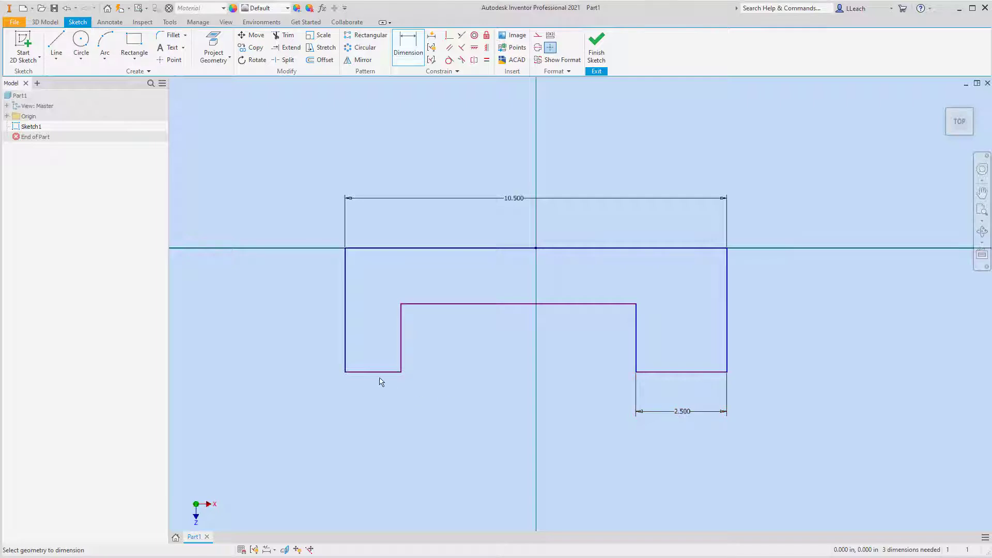
pyautogui.click(385, 372)
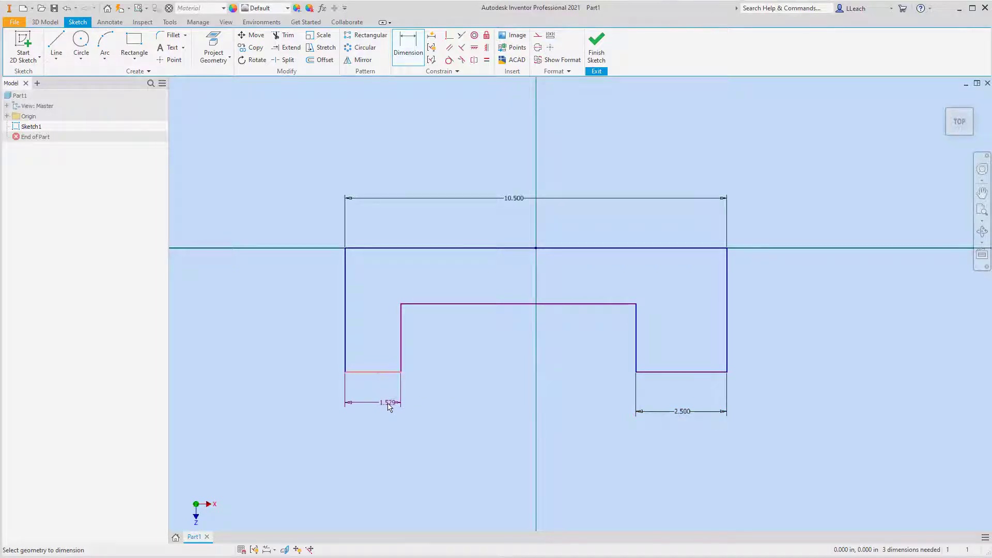
pyautogui.click(381, 406)
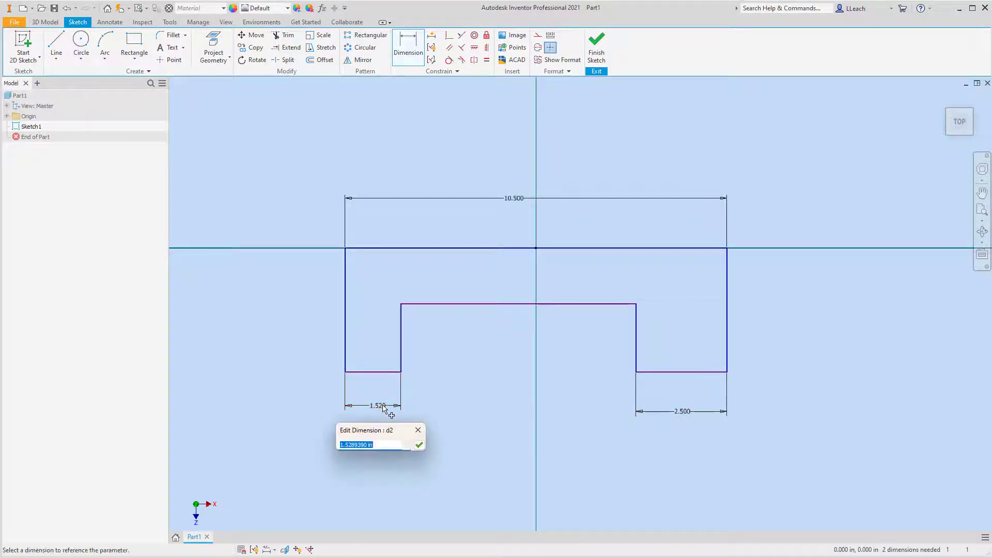
pyautogui.write('2.')
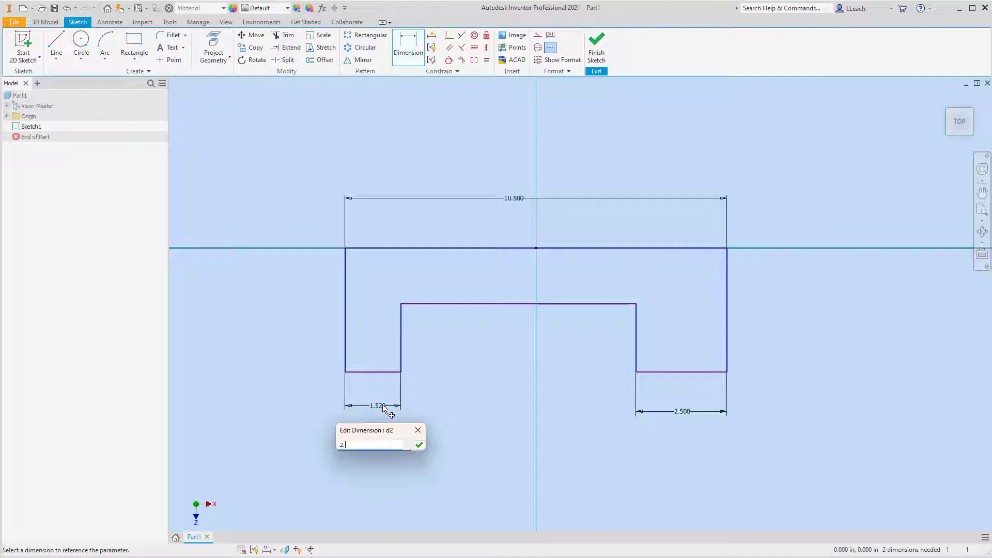
pyautogui.write('5')
pyautogui.press('Return')
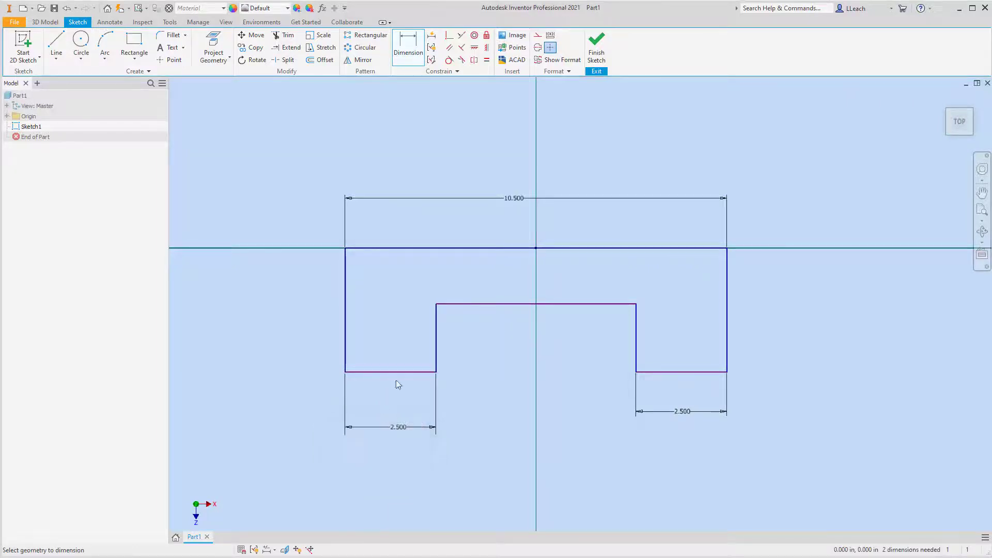
# Dimension the distance between the profile's top line and the inner horizontal edge and set it to 1.75 in
pyautogui.click(416, 52)
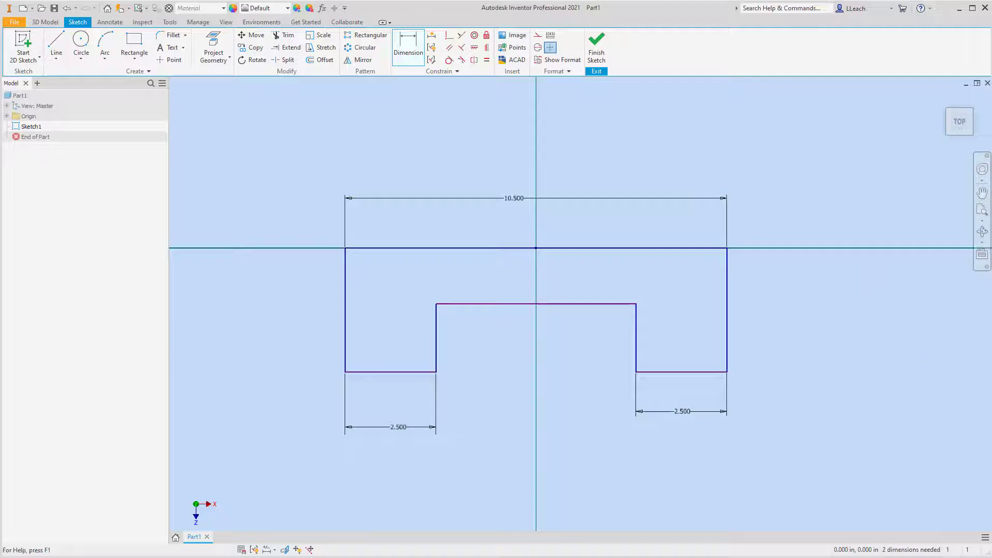
pyautogui.click(584, 249)
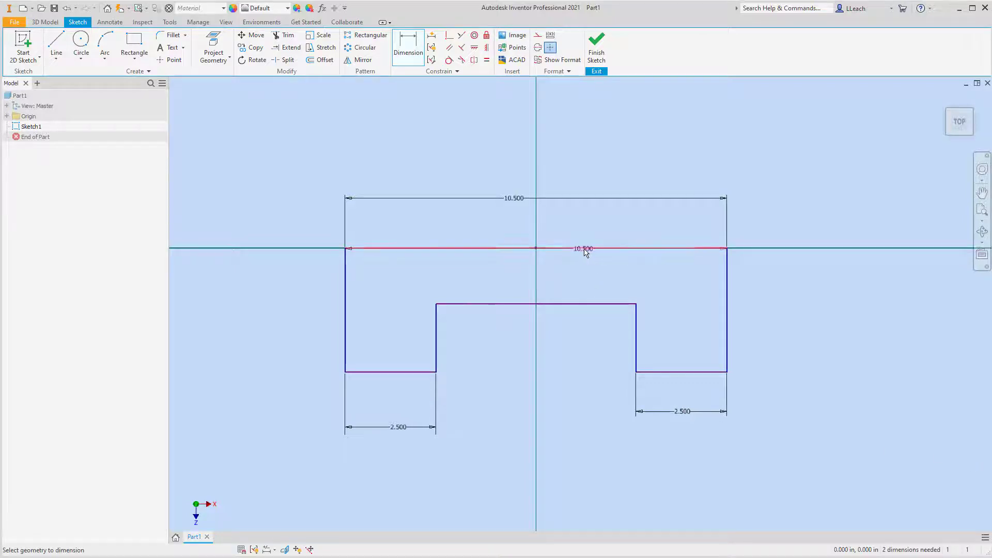
pyautogui.click(581, 305)
pyautogui.click(477, 281)
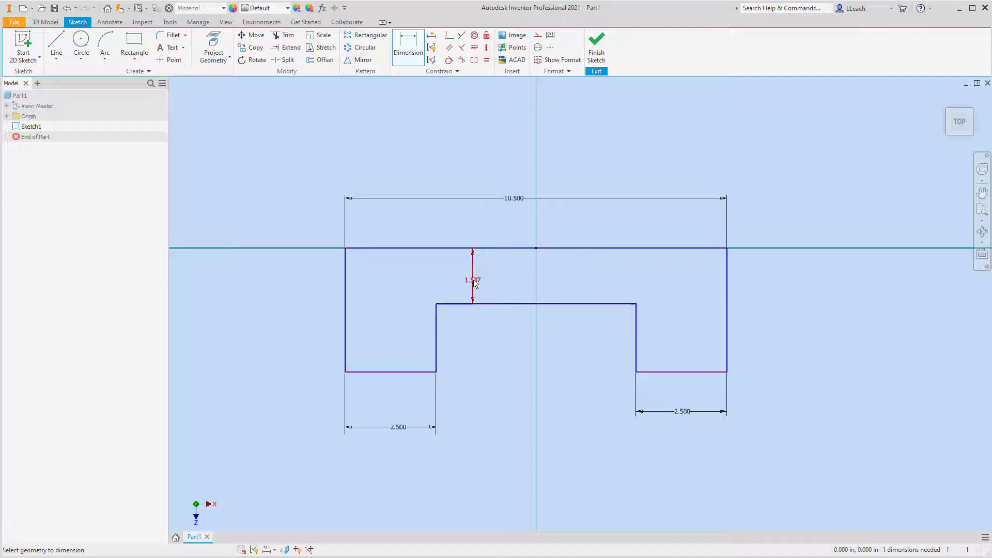
pyautogui.click(476, 282)
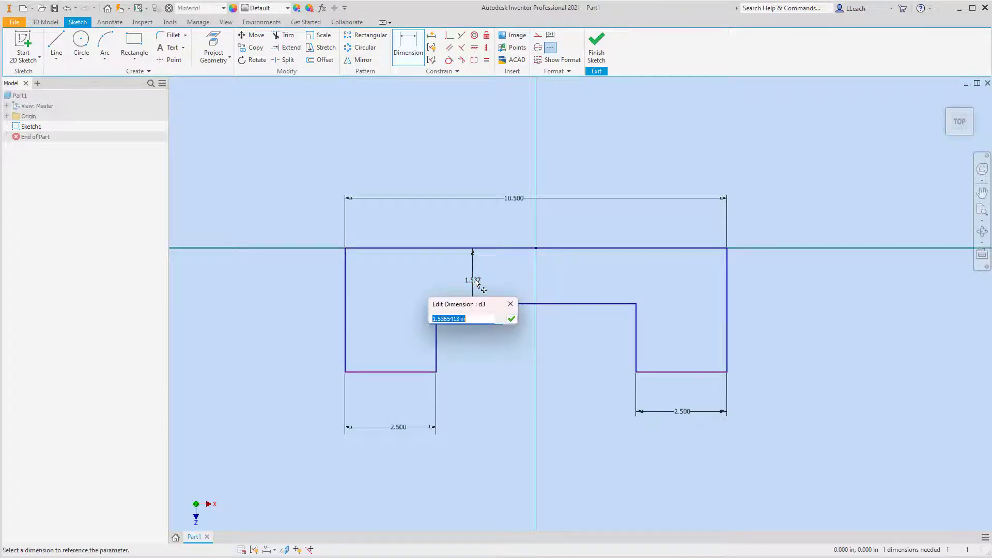
pyautogui.write('1.75')
pyautogui.press('Return')
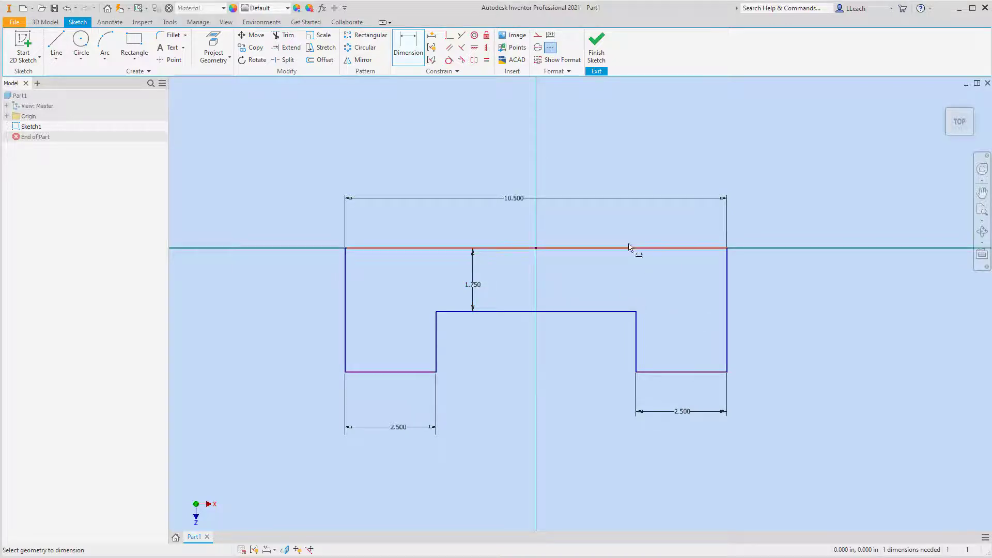
# Dimension the overall height from the top line to the right leg's bottom edge and set it to 3 in
pyautogui.click(605, 248)
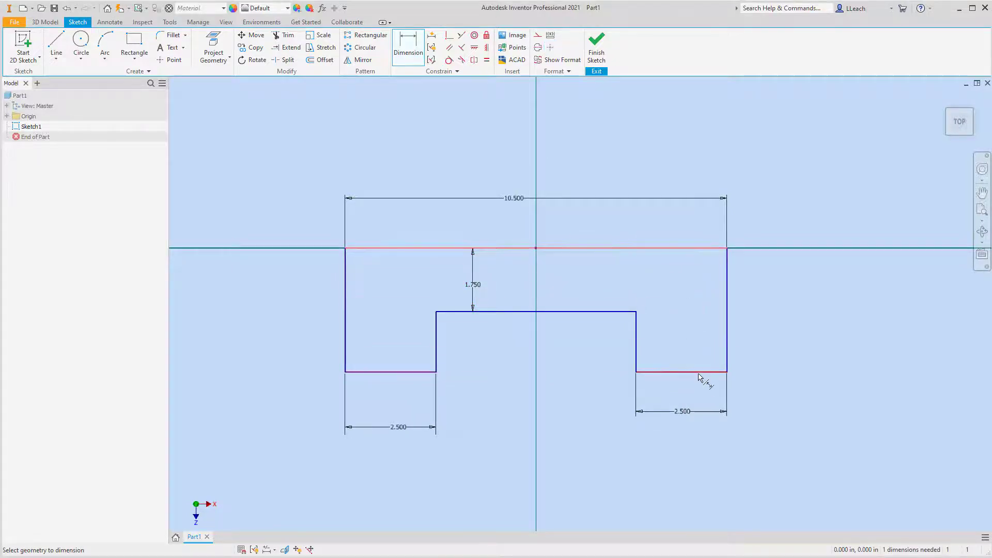
pyautogui.click(702, 372)
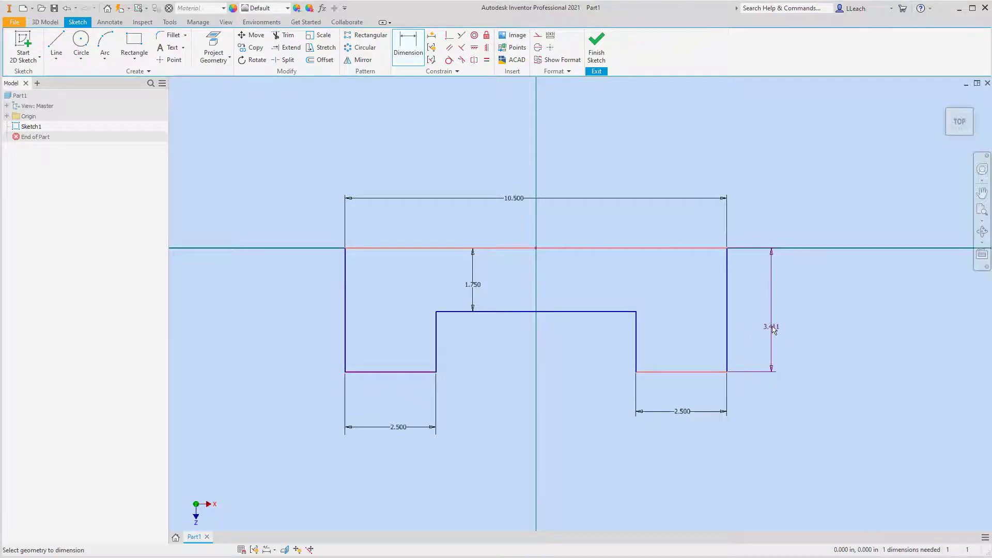
pyautogui.click(774, 322)
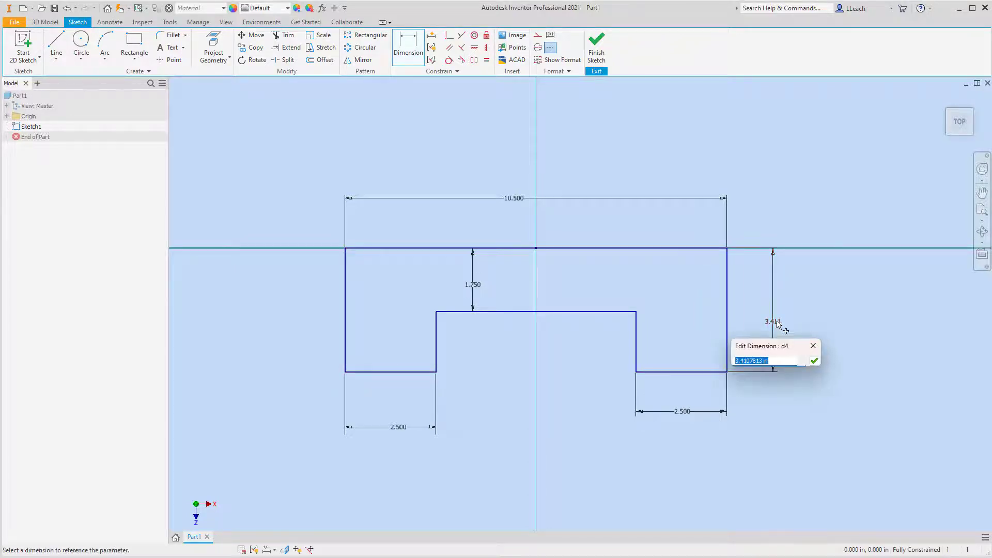
pyautogui.write('3')
pyautogui.press('Return')
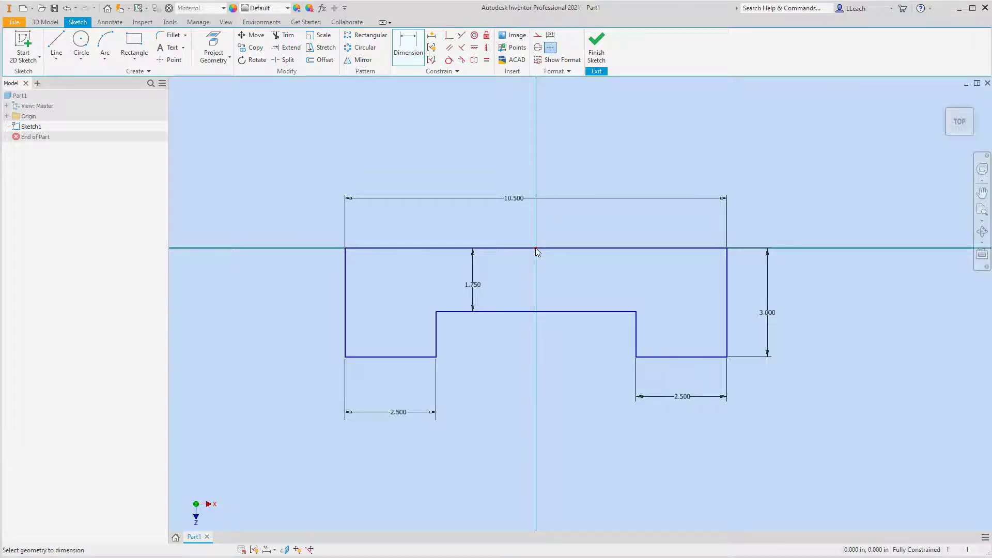
# Try to add a horizontal dimension between the profile's right side and the origin, declining the driven dimension
pyautogui.click(728, 290)
pyautogui.click(535, 248)
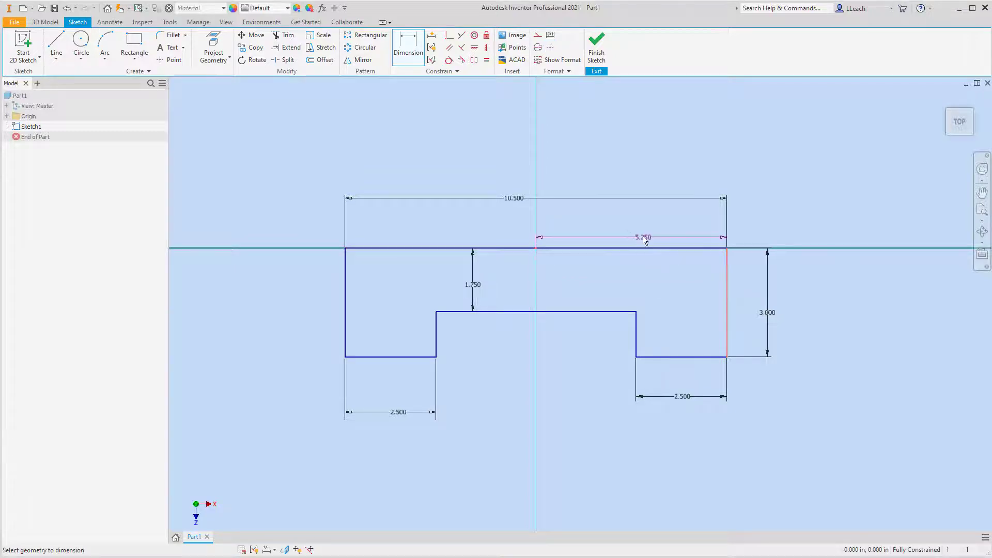
pyautogui.click(631, 227)
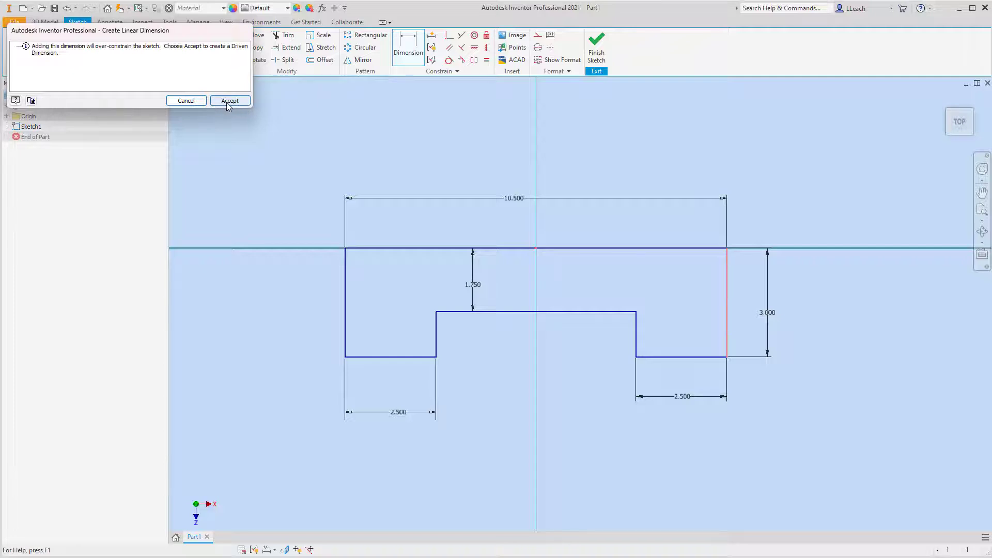
pyautogui.click(185, 102)
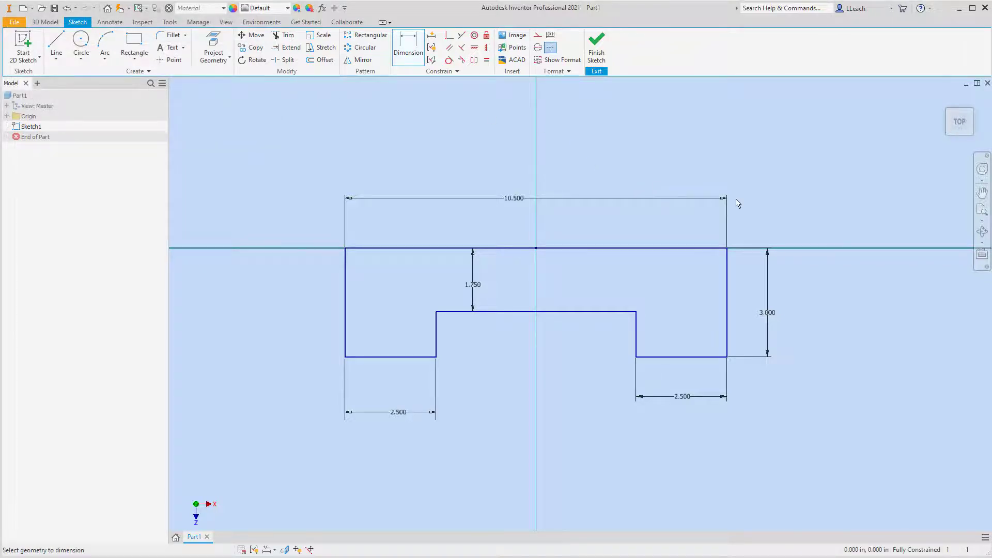
# Finish the sketch and extrude the U-shaped profile upward by 1 in
pyautogui.click(595, 45)
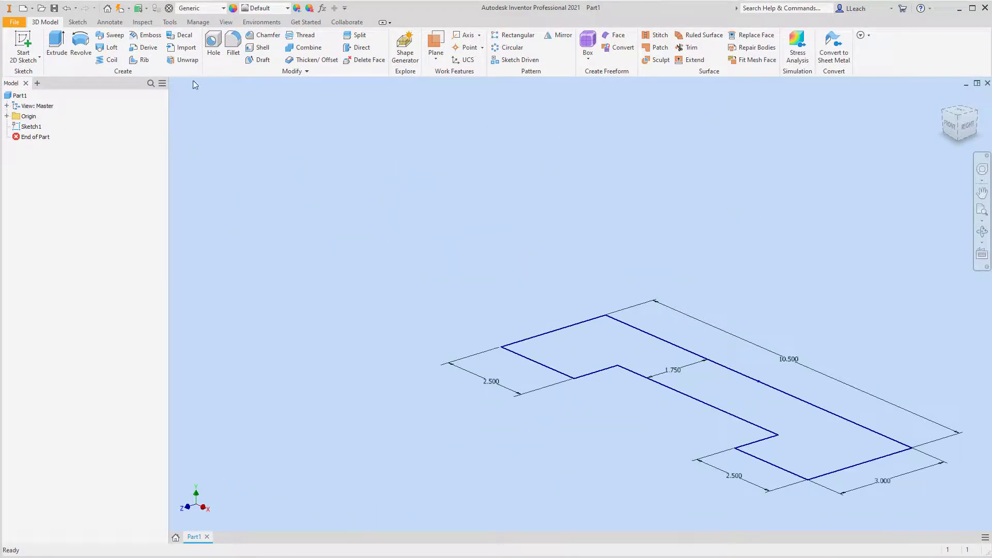
pyautogui.click(57, 44)
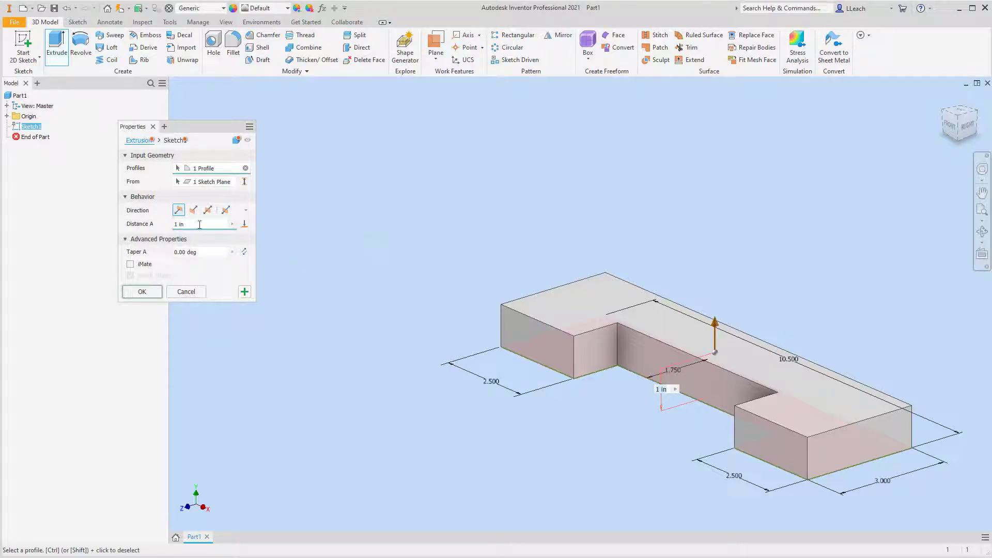
pyautogui.click(142, 291)
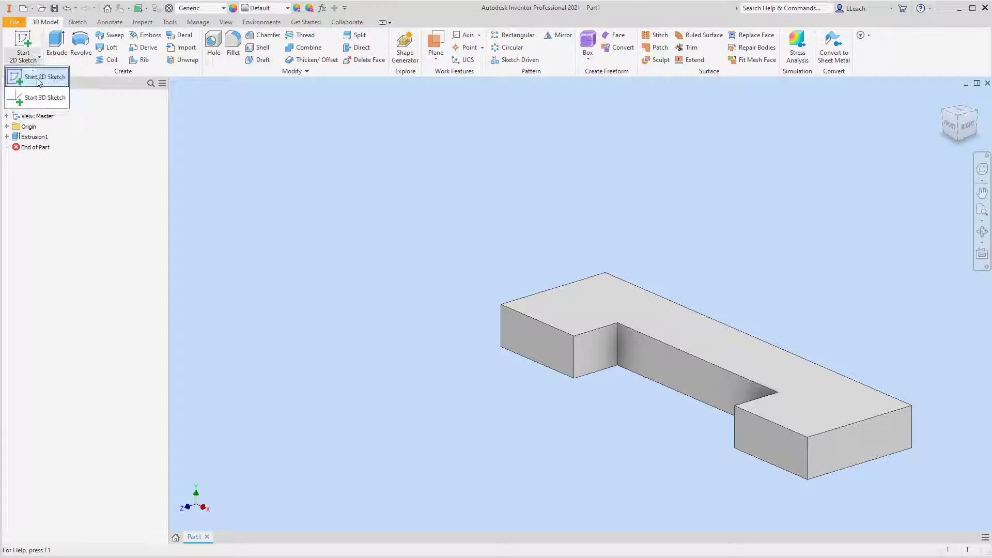
# Start a 2D sketch on the part's top face and draw a center point semicircle outward across the left leg's end edge
pyautogui.click(28, 62)
pyautogui.click(672, 324)
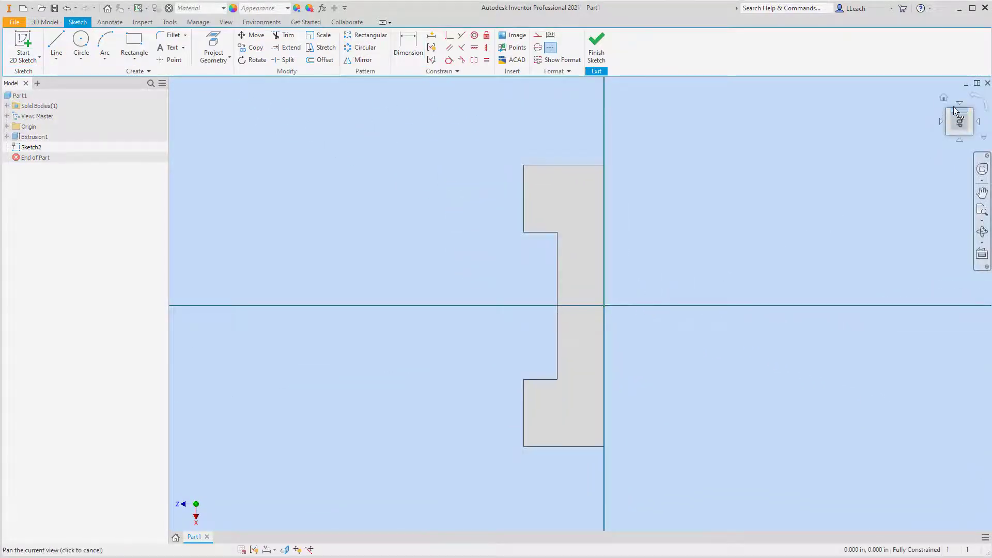
pyautogui.click(972, 100)
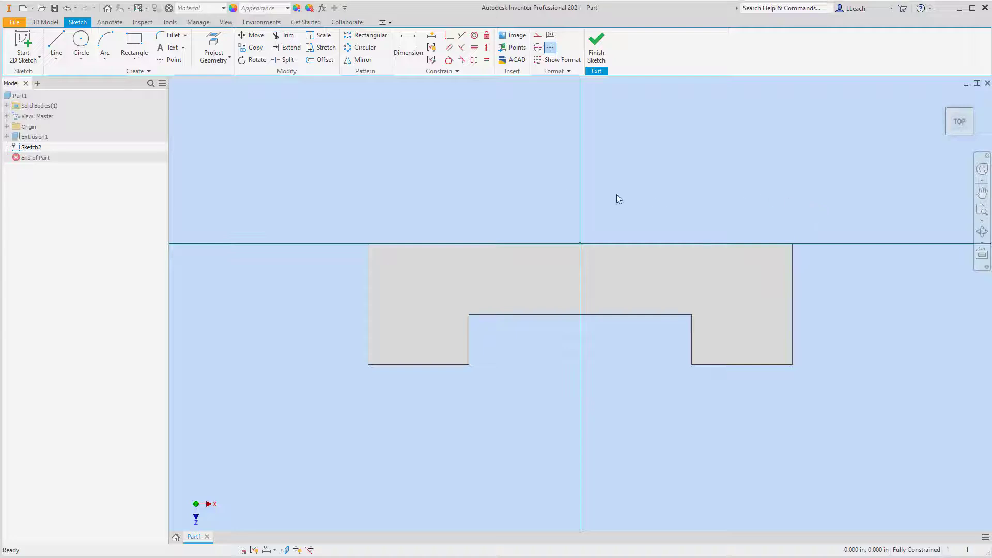
pyautogui.click(105, 61)
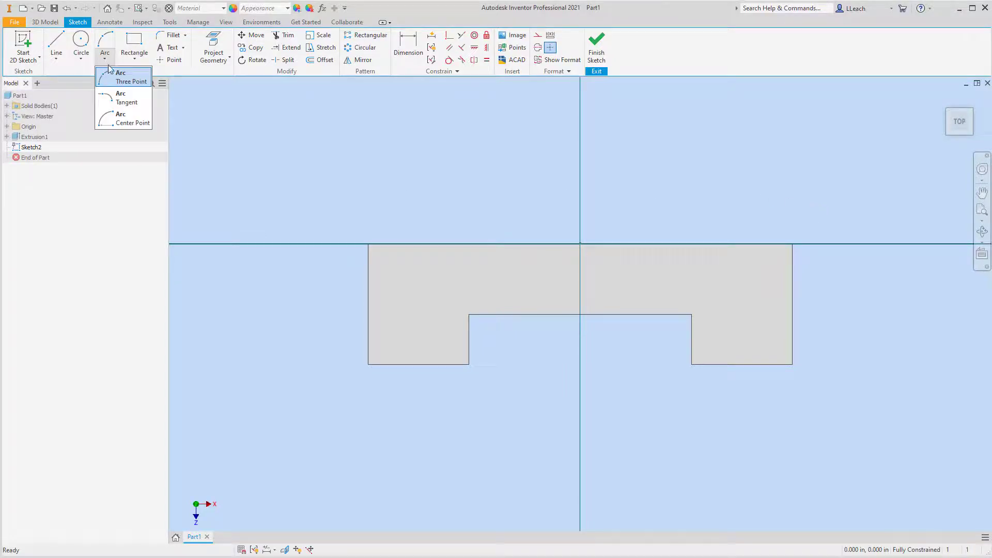
pyautogui.click(124, 127)
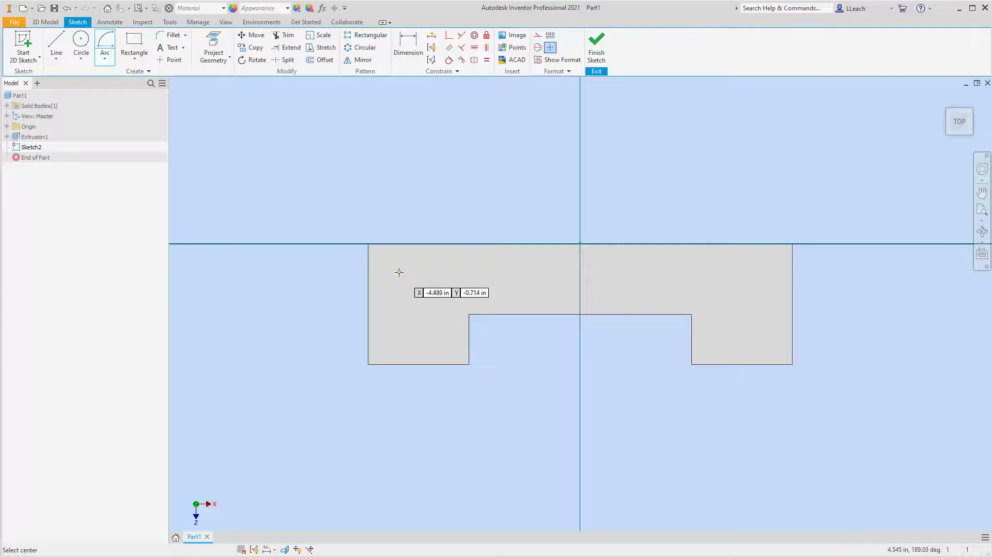
pyautogui.click(418, 364)
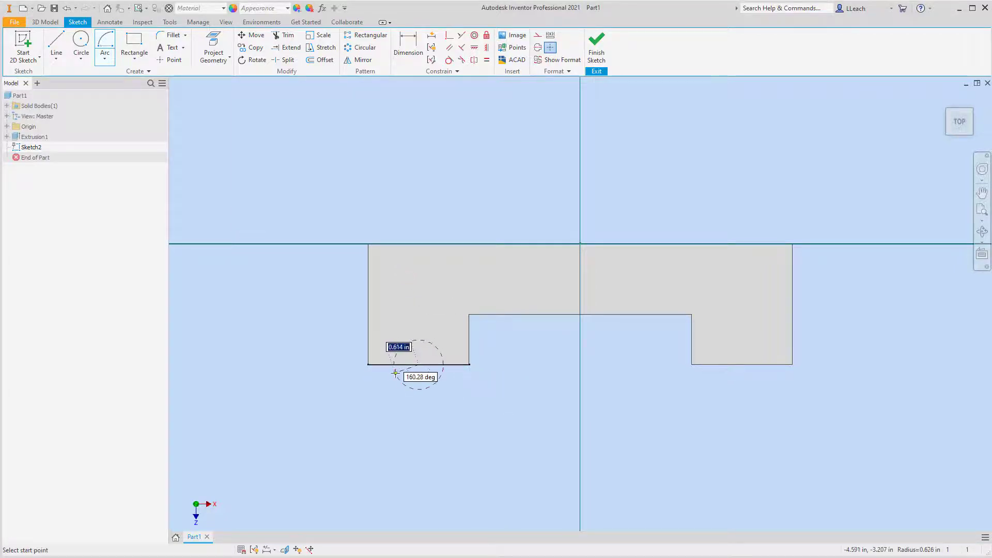
pyautogui.click(368, 364)
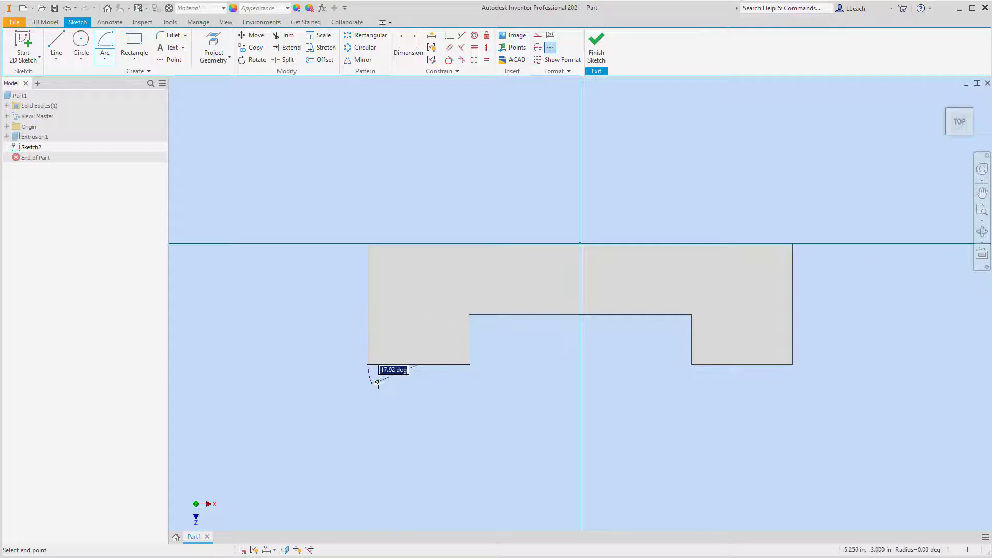
pyautogui.click(488, 387)
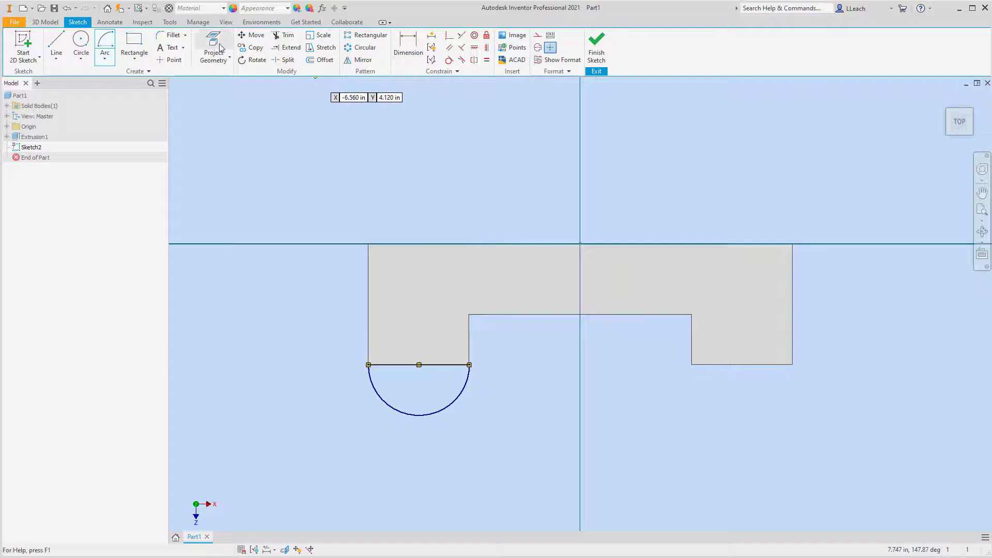
# Draw a matching center point semicircle across the right leg's end edge, centred on that edge's midpoint
pyautogui.click(105, 58)
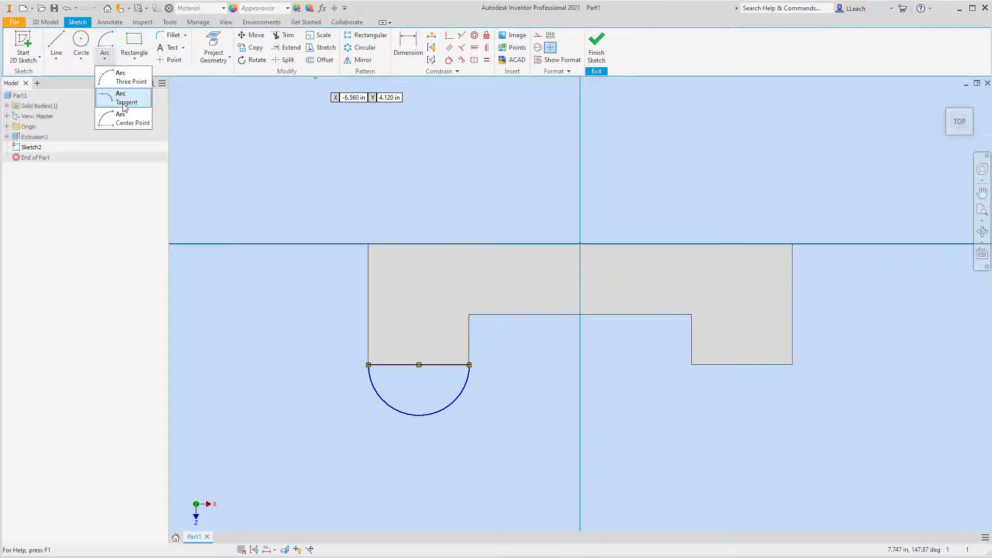
pyautogui.click(122, 120)
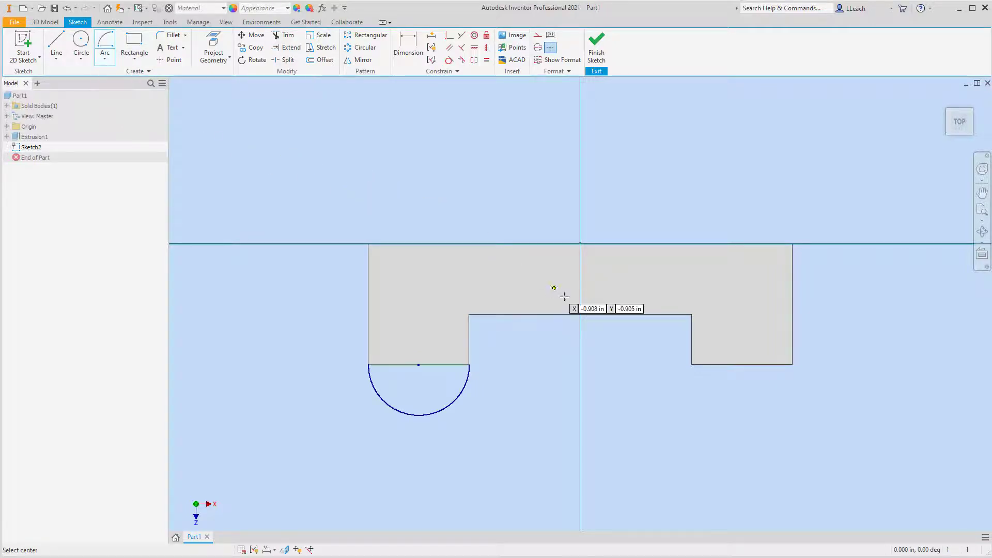
pyautogui.click(741, 364)
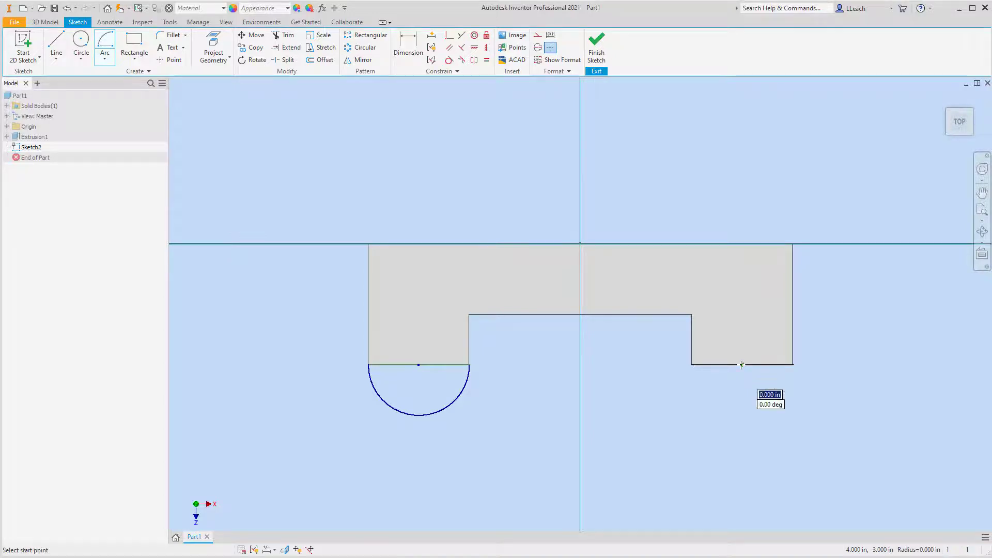
pyautogui.click(691, 365)
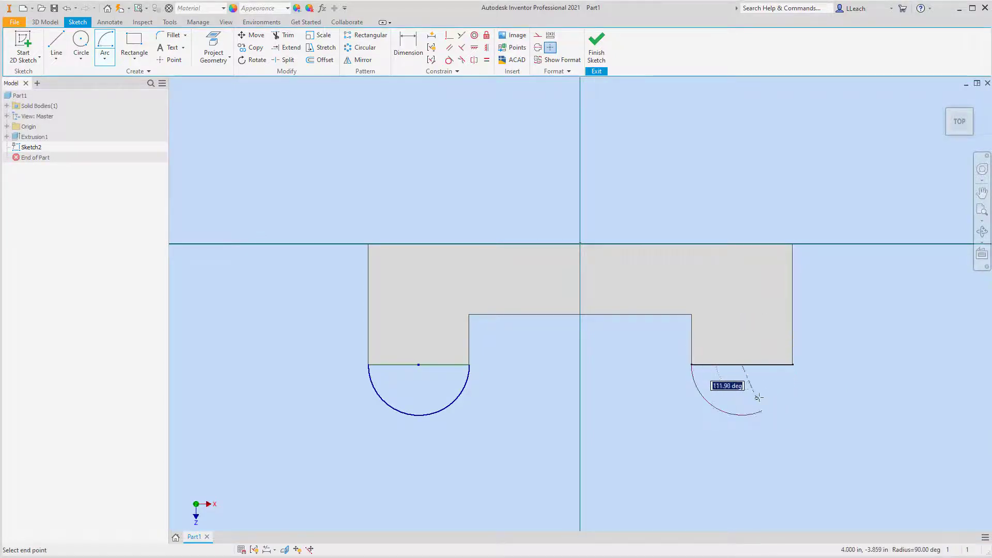
pyautogui.click(792, 365)
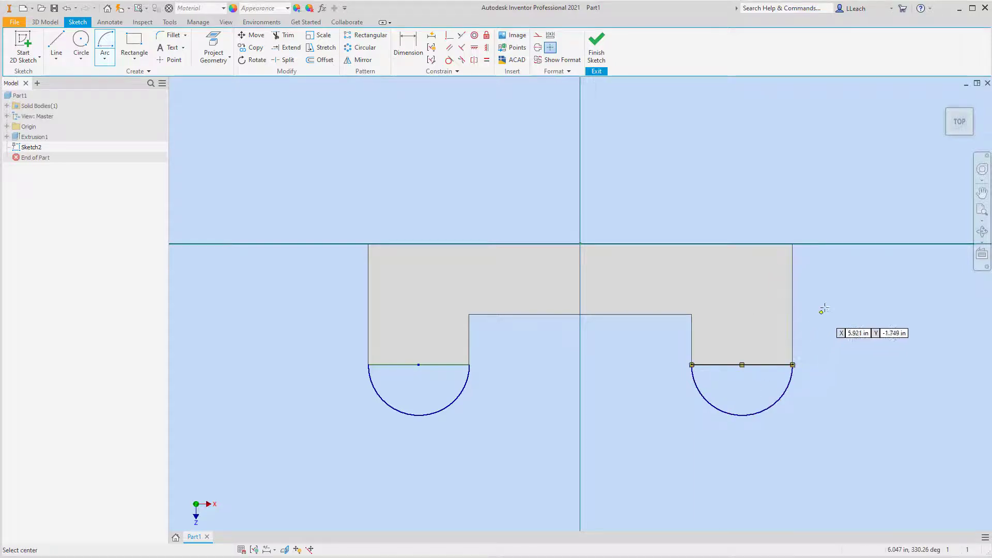
pyautogui.press('Escape')
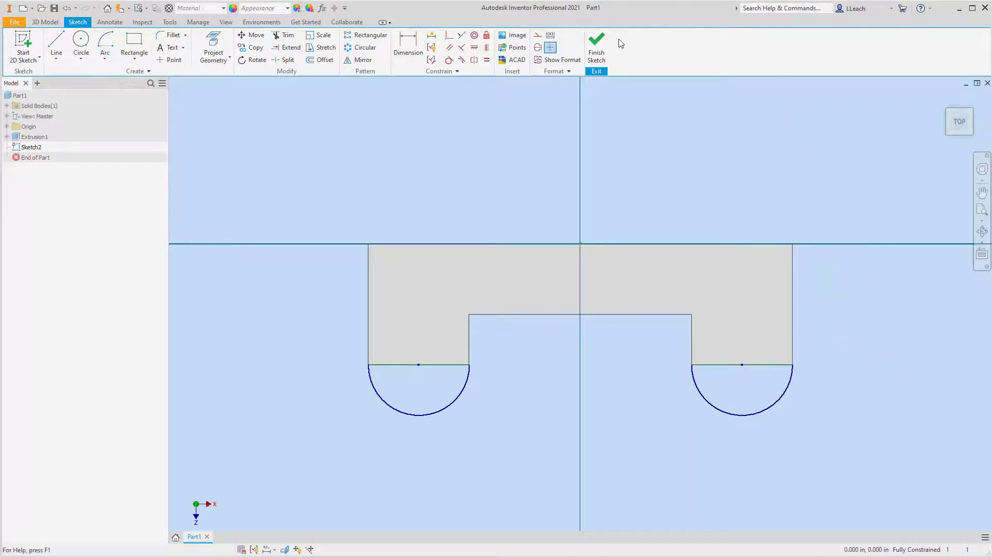
# Finish the sketch and extrude both semicircles down to the part's bottom face, joining them to the body
pyautogui.click(597, 48)
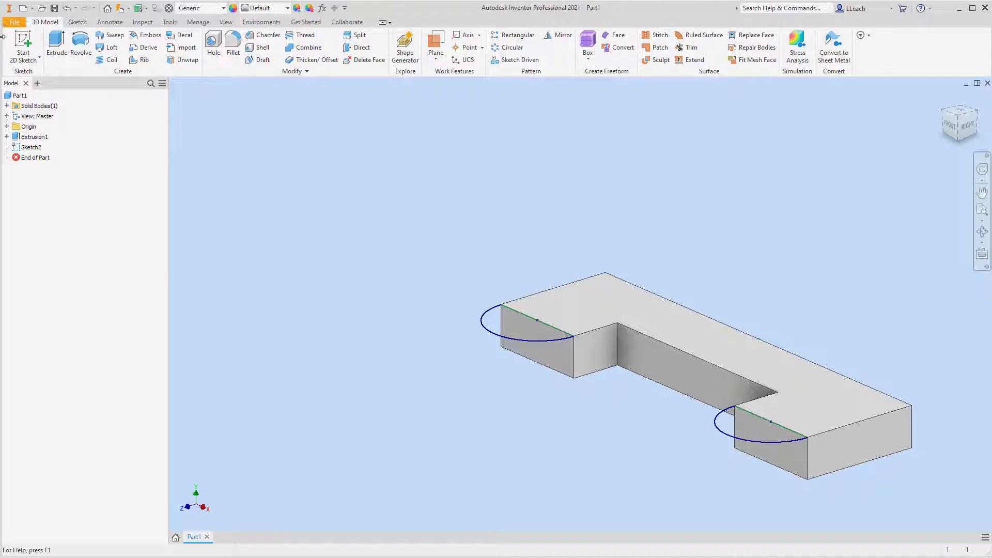
pyautogui.click(56, 44)
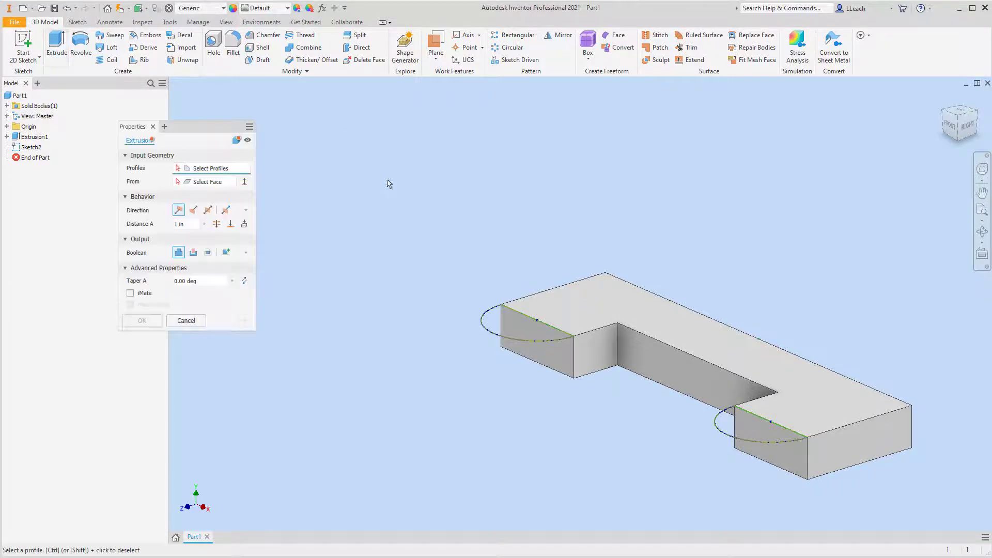
pyautogui.click(513, 334)
pyautogui.click(739, 430)
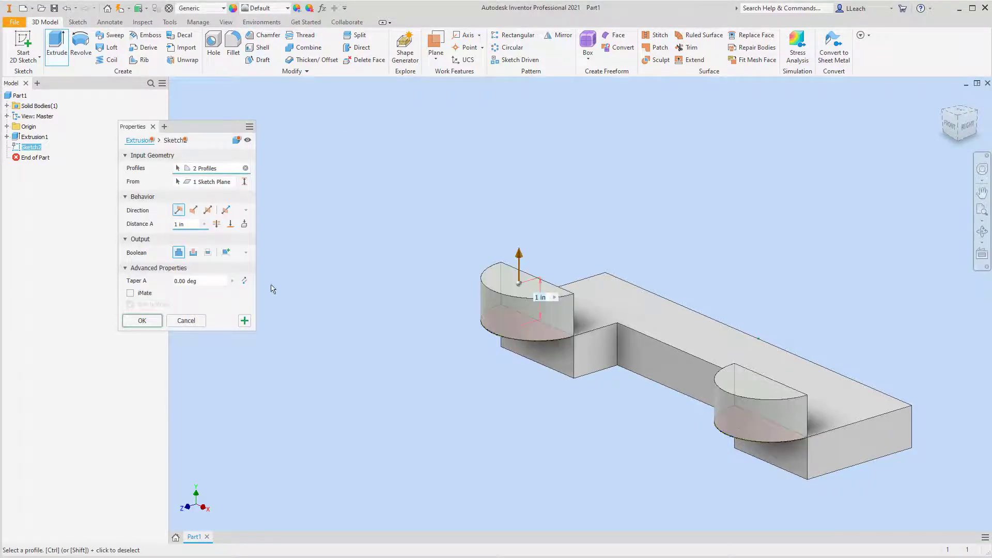
pyautogui.click(230, 225)
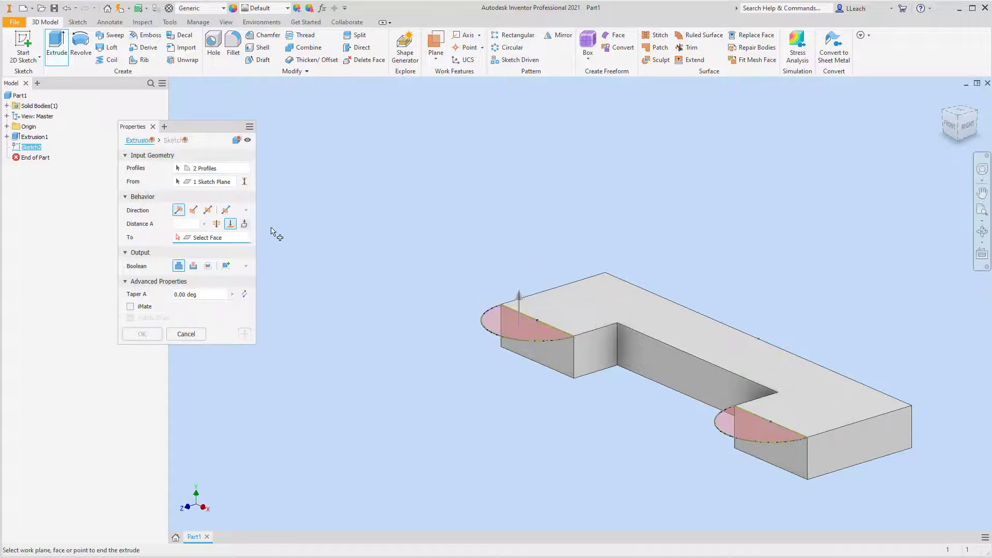
pyautogui.click(592, 378)
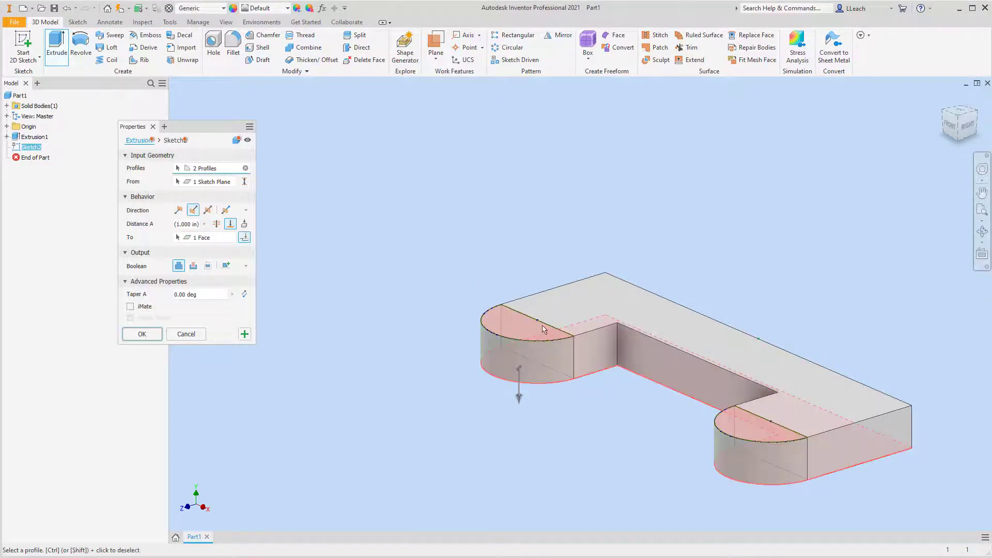
pyautogui.click(142, 334)
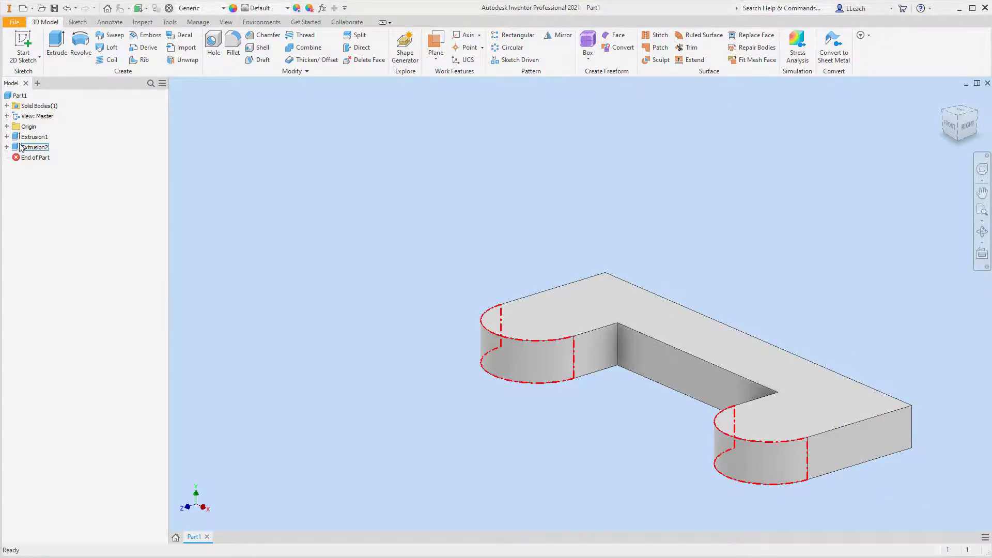
# Start a 2D sketch on the part's top face and draw a two-point rectangle about 6.9 by 1.4 in from the back edge
pyautogui.click(24, 59)
pyautogui.click(37, 76)
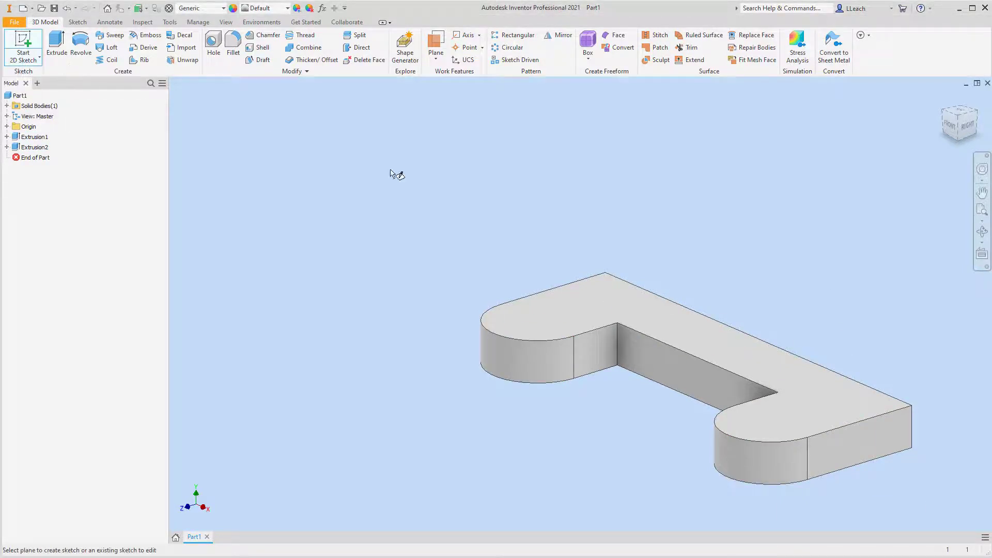
pyautogui.click(726, 343)
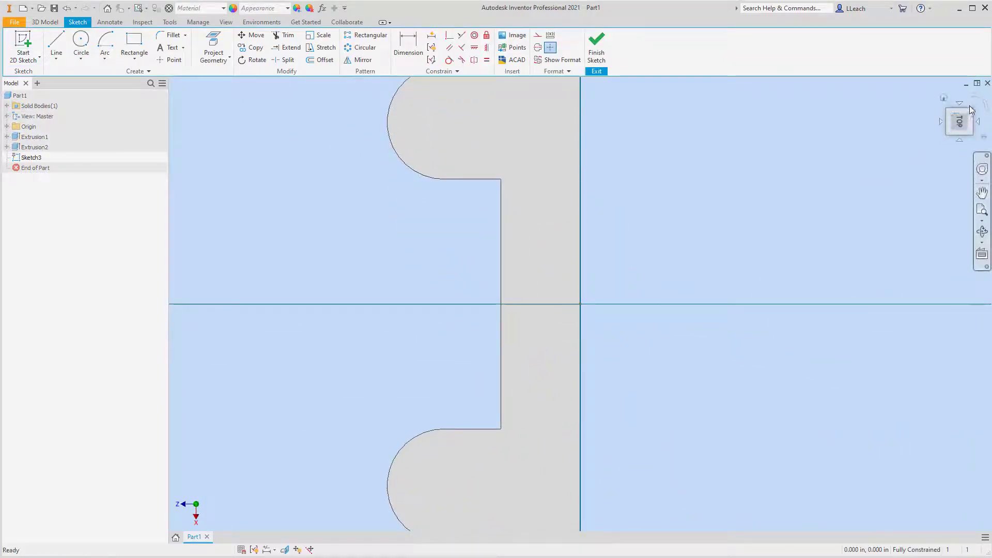
pyautogui.click(974, 101)
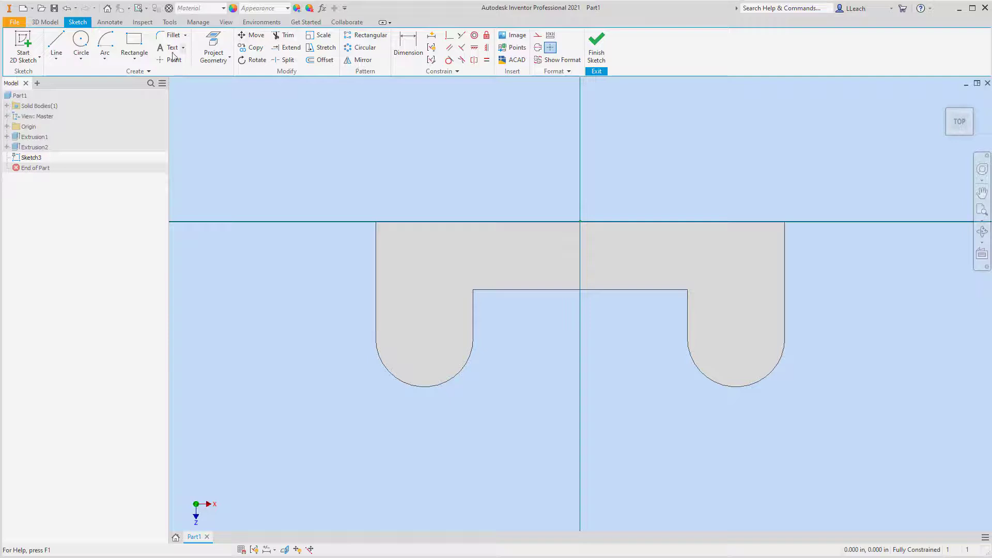
pyautogui.click(135, 62)
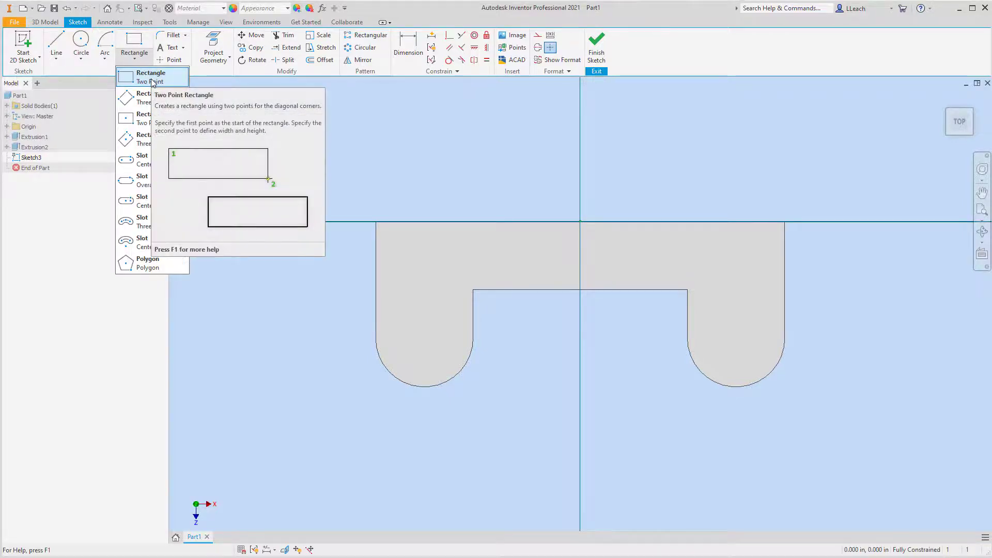
pyautogui.click(148, 77)
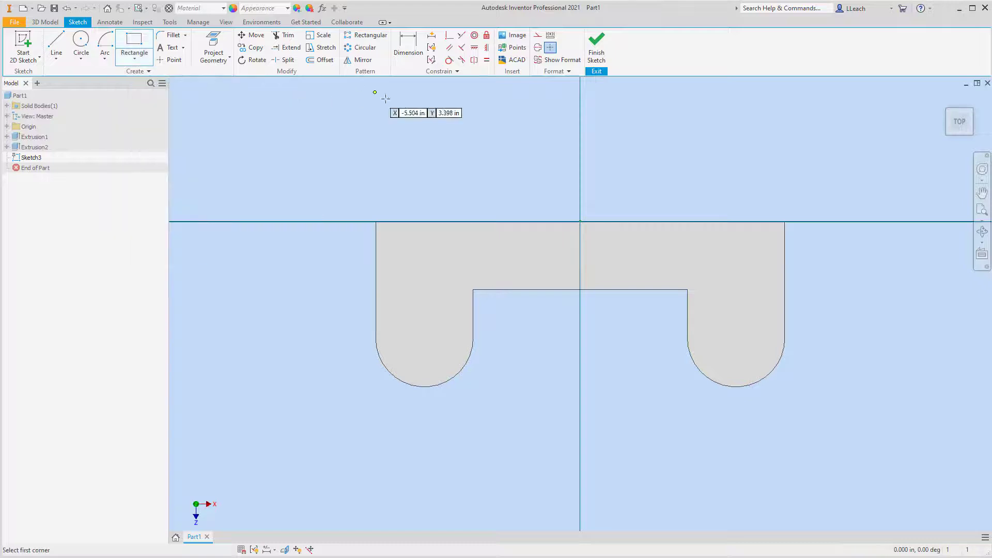
pyautogui.click(435, 221)
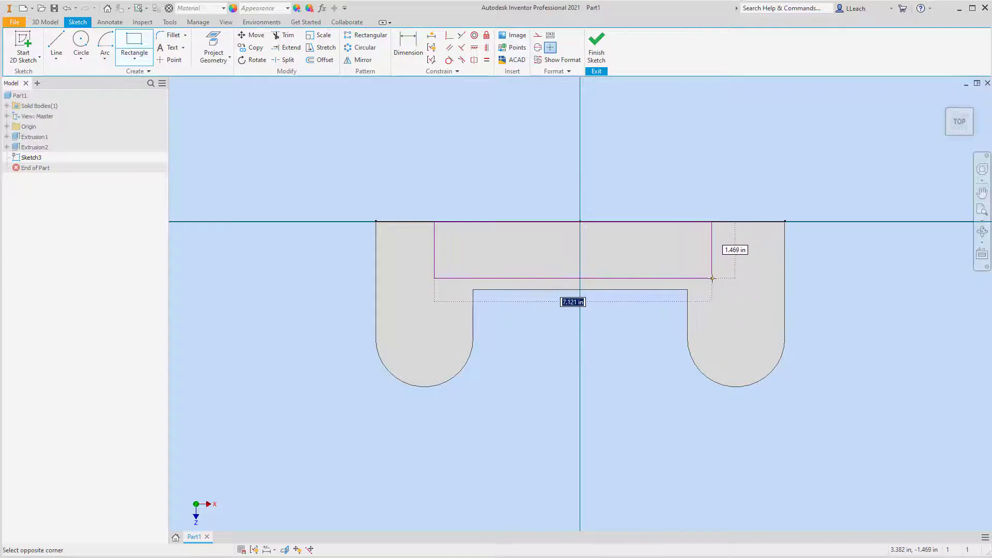
pyautogui.click(702, 277)
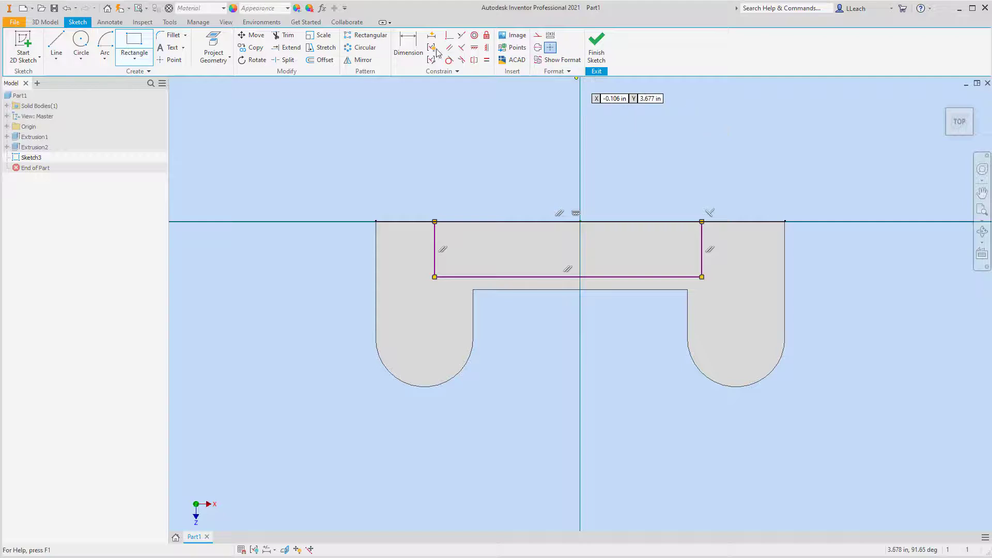
# Dimension the rectangle's depth from its back edge to its front edge as 1.75 in
pyautogui.click(413, 49)
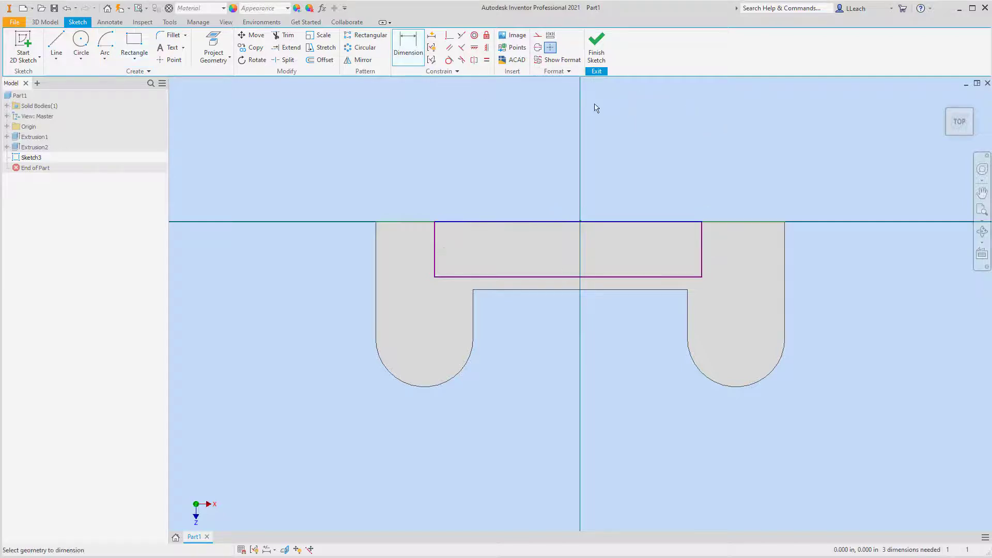
pyautogui.click(661, 223)
pyautogui.click(643, 277)
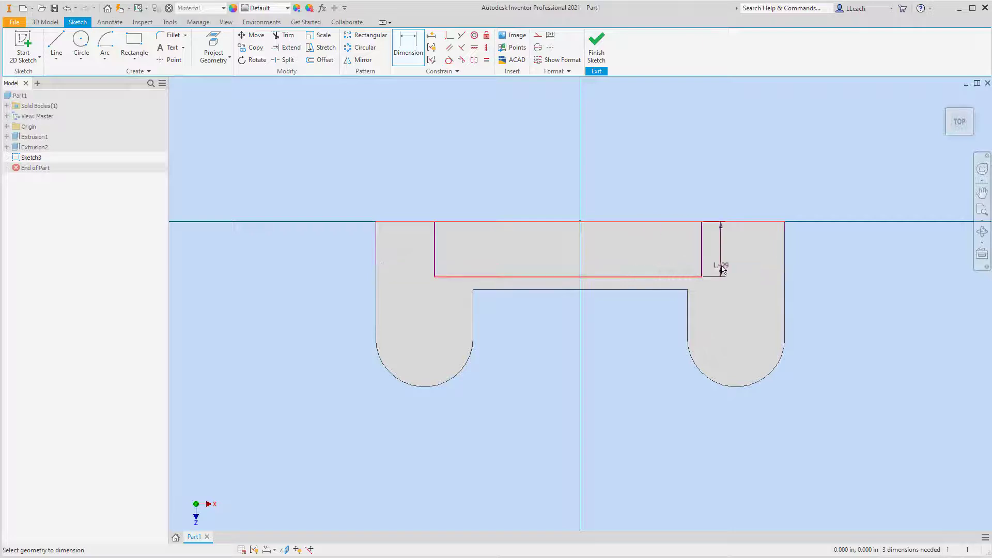
pyautogui.click(733, 258)
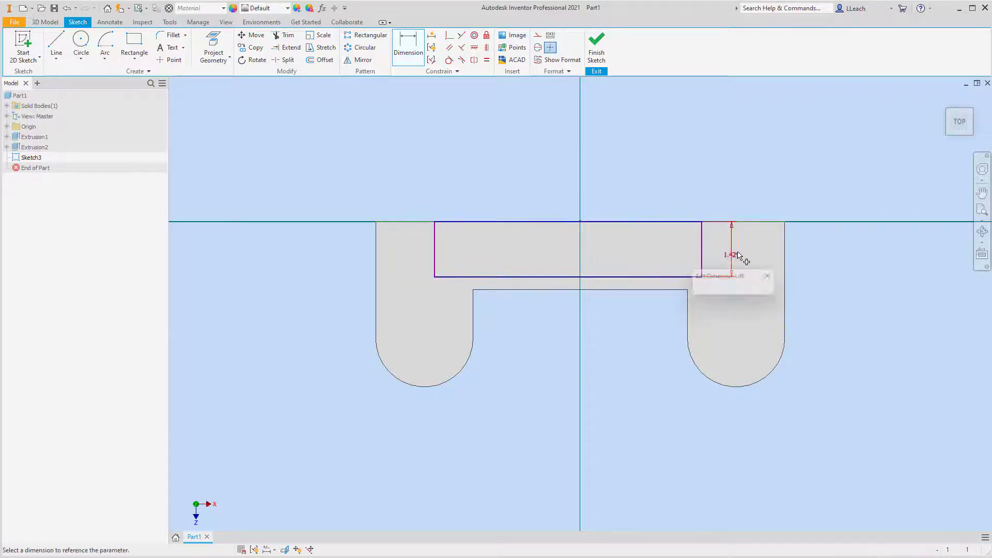
pyautogui.write('1.')
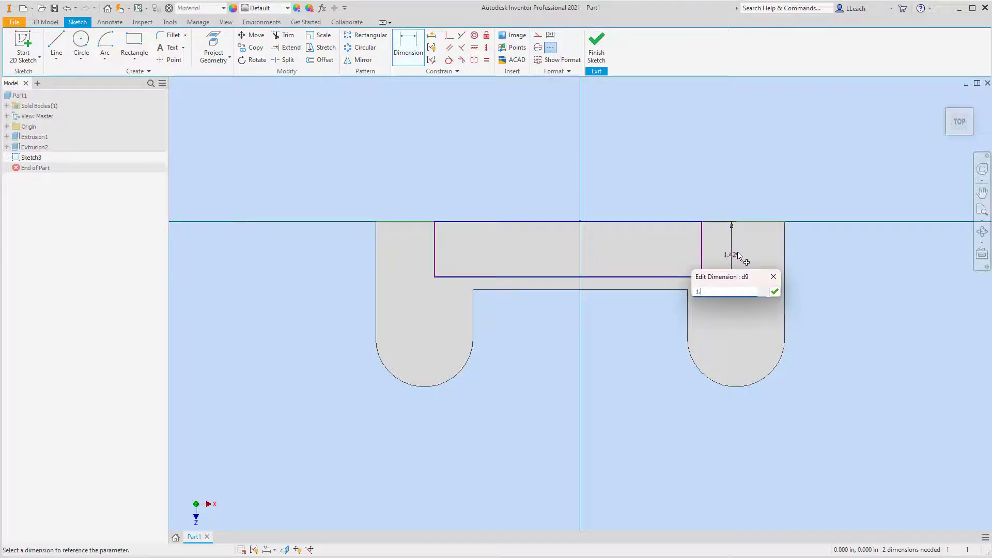
pyautogui.write('75')
pyautogui.press('Return')
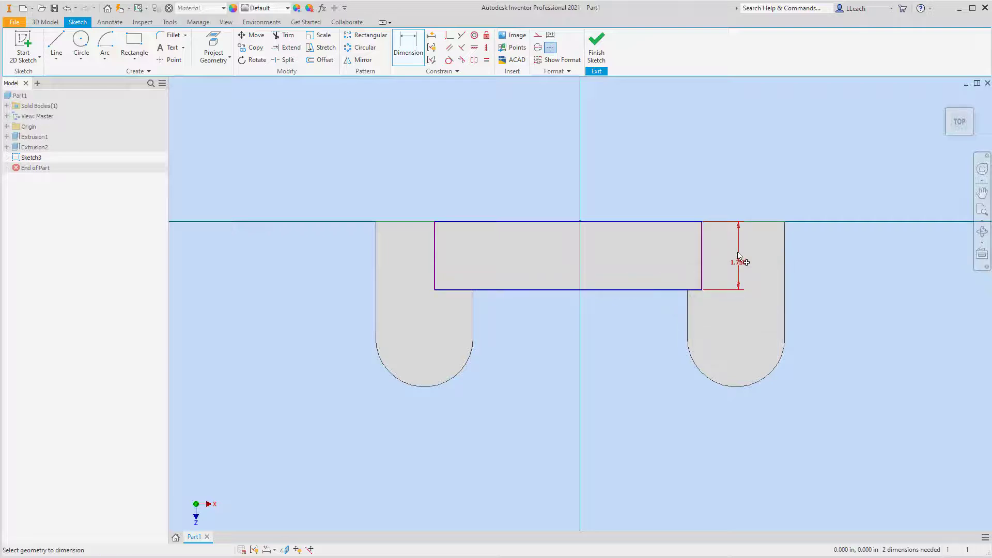
# Dimension the rectangle's width between its two short sides as 7 in
pyautogui.click(435, 258)
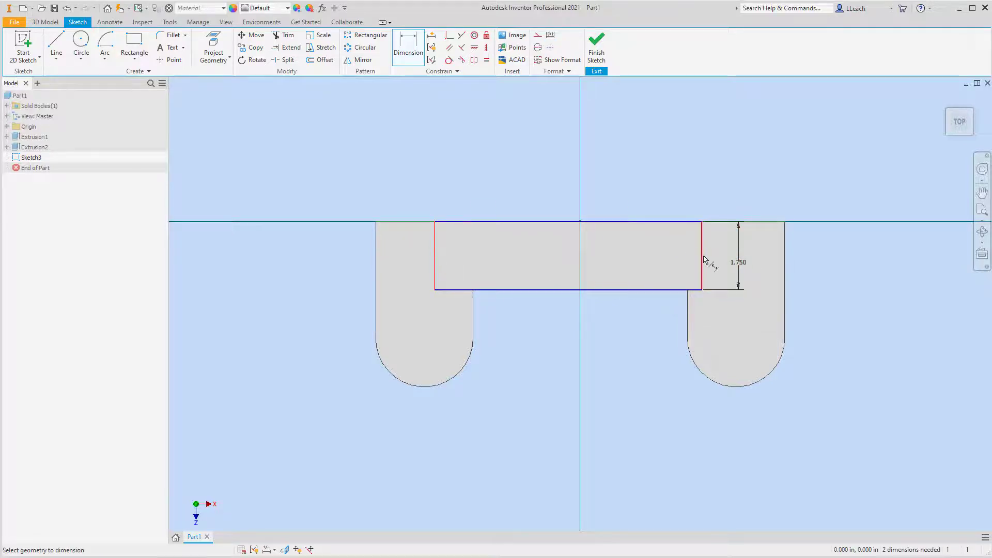
pyautogui.click(703, 260)
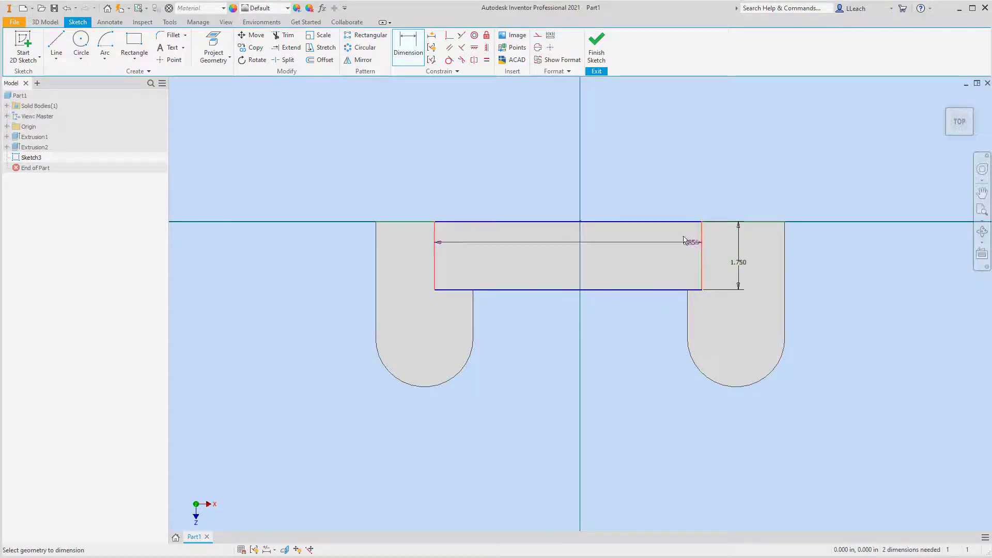
pyautogui.click(620, 192)
pyautogui.write('7')
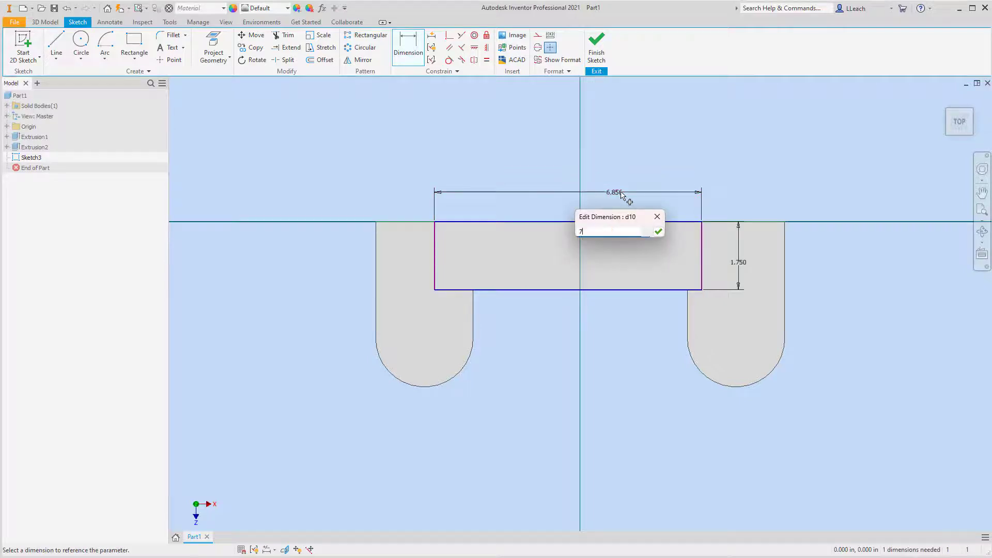
pyautogui.press('Return')
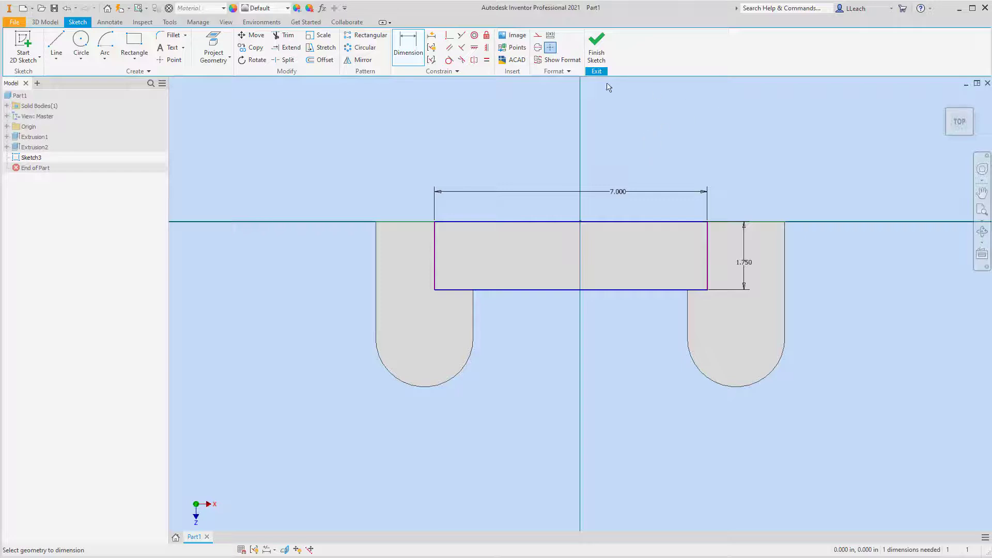
# Centre the rectangle by making its back edge's midpoint coincident with the midpoint of the part's back edge
pyautogui.click(448, 37)
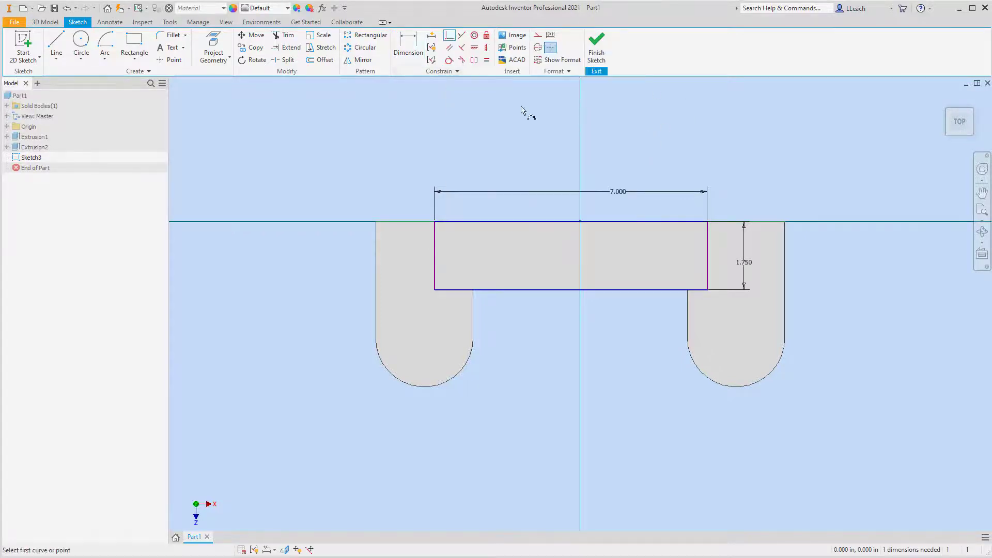
pyautogui.click(571, 221)
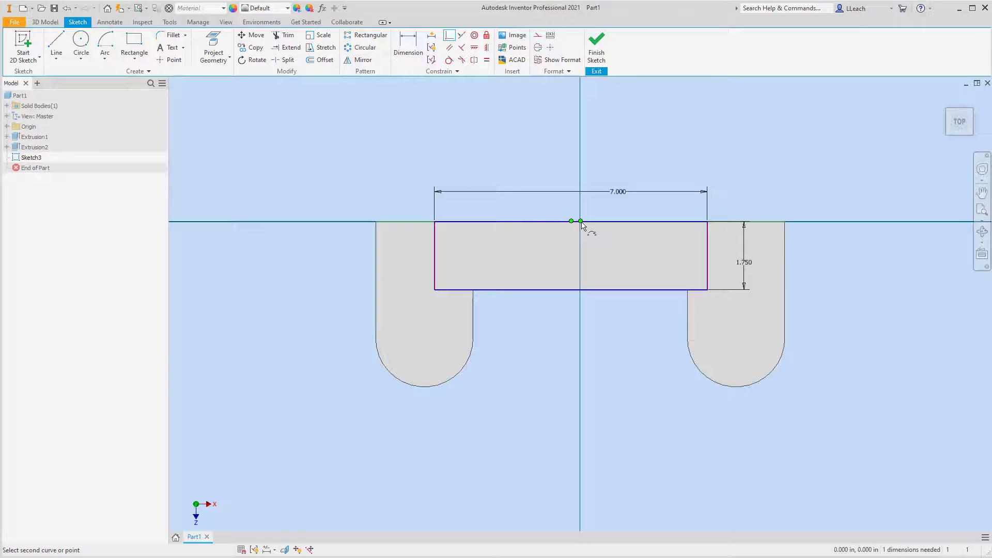
pyautogui.click(580, 222)
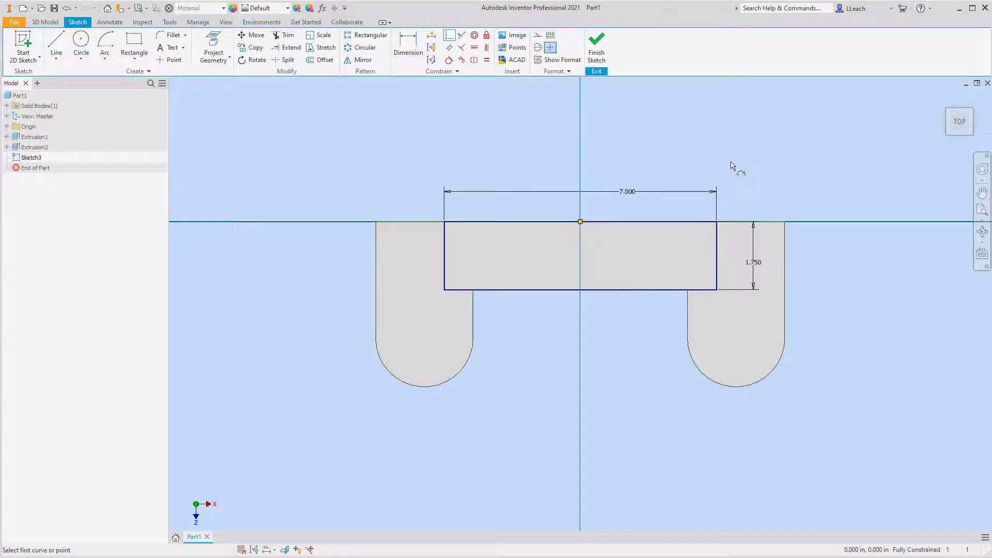
# Finish the sketch and extrude the rectangle upward from the base's top face into a tall upright block
pyautogui.click(599, 43)
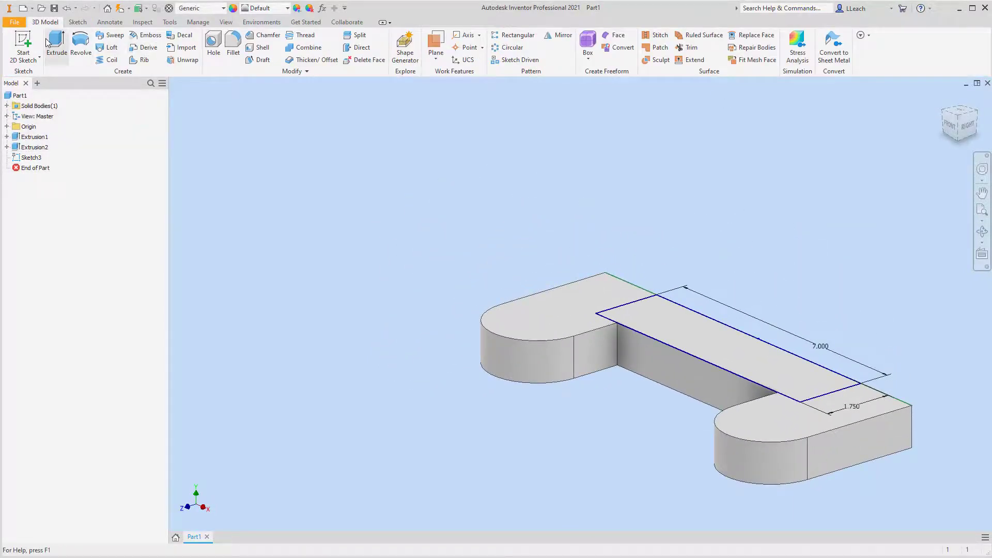
pyautogui.press('e')
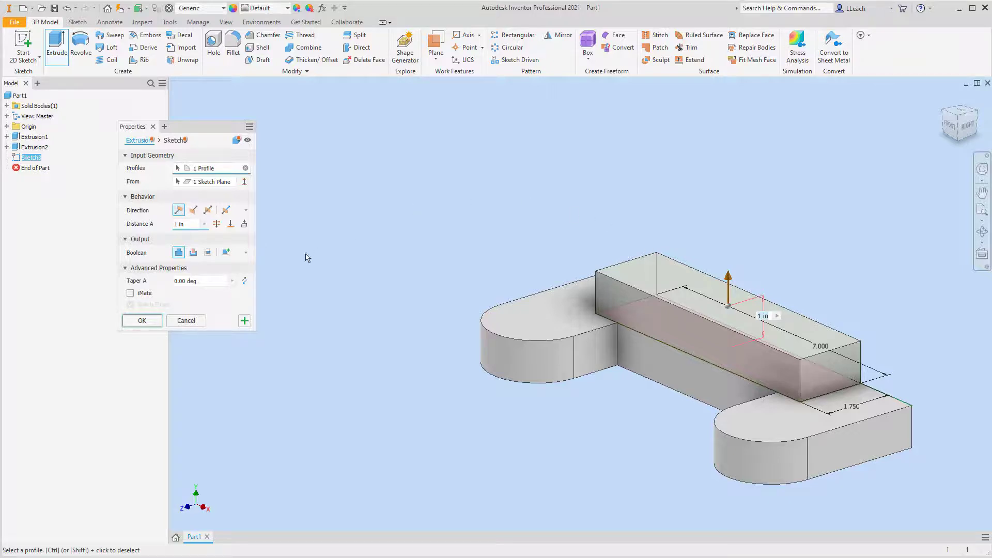
pyautogui.click(182, 223)
pyautogui.click(156, 324)
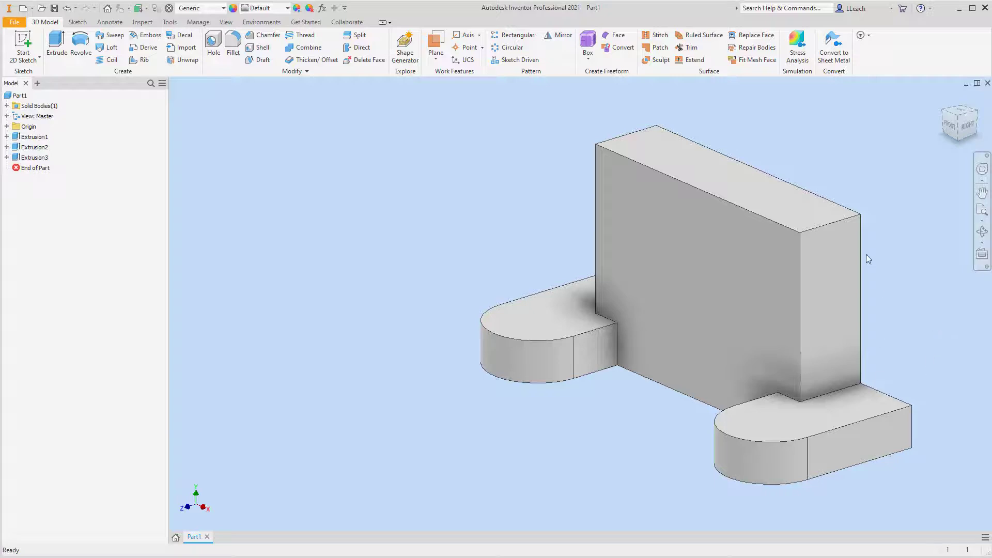
# Create two 1.25 in diameter through-all holes in the legs, each concentric with its leg's rounded end
pyautogui.click(944, 98)
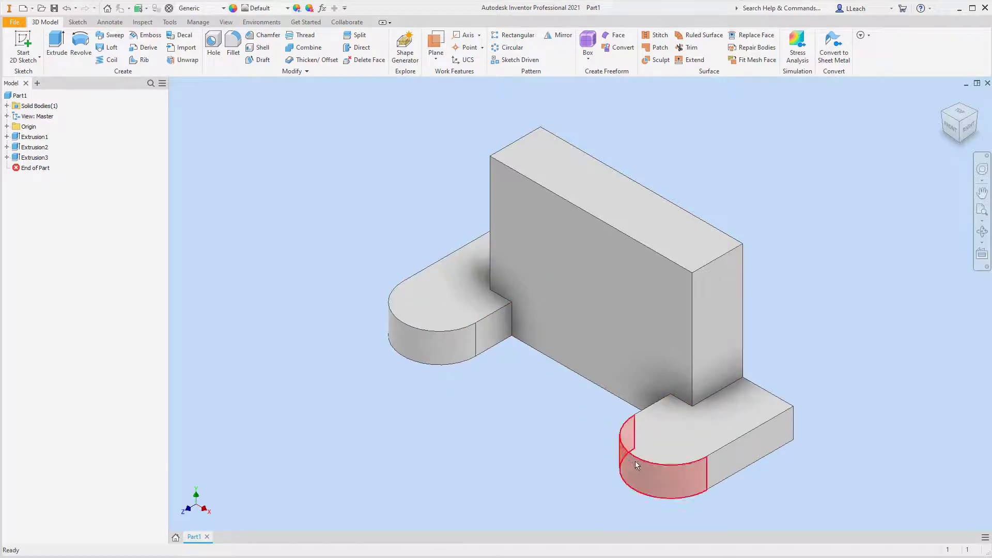
pyautogui.click(214, 46)
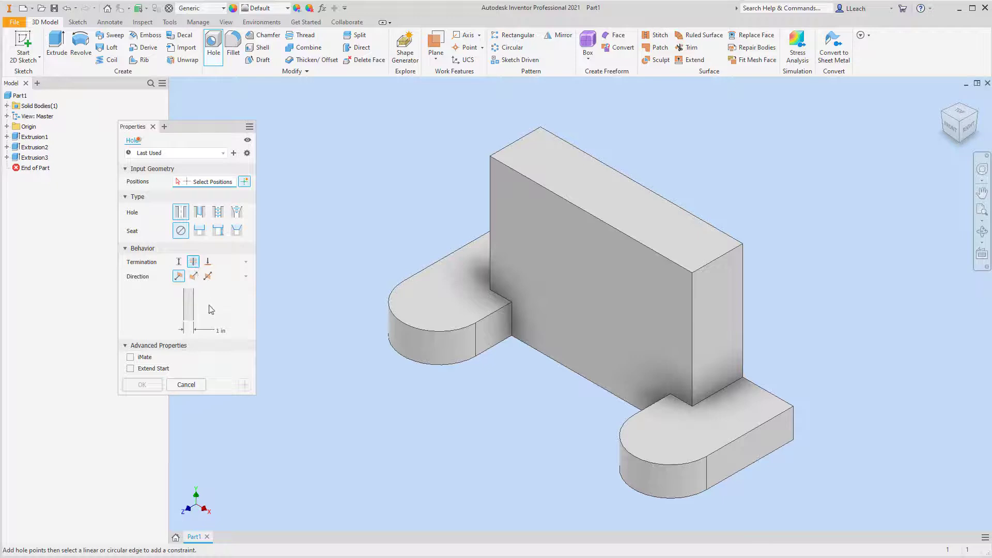
pyautogui.click(225, 330)
pyautogui.click(429, 306)
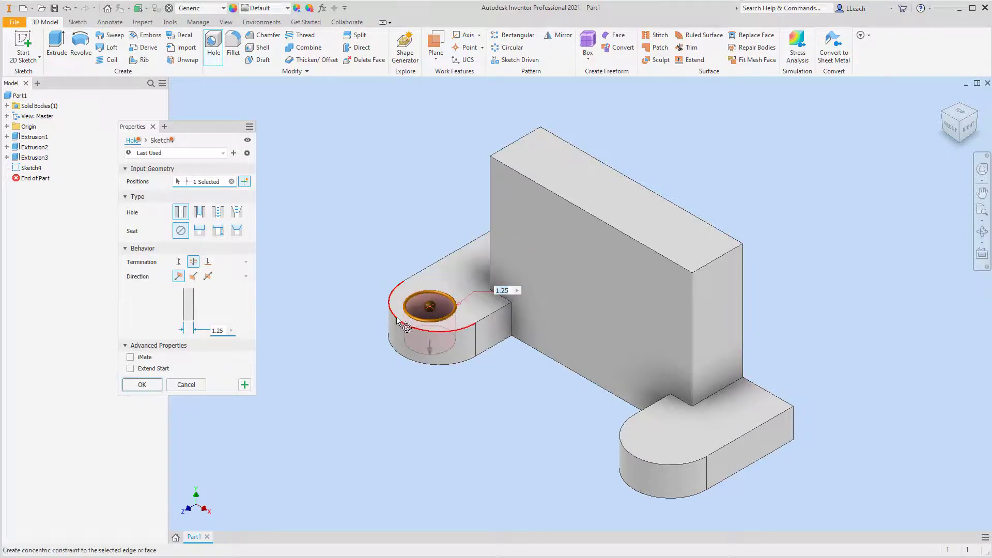
pyautogui.click(397, 320)
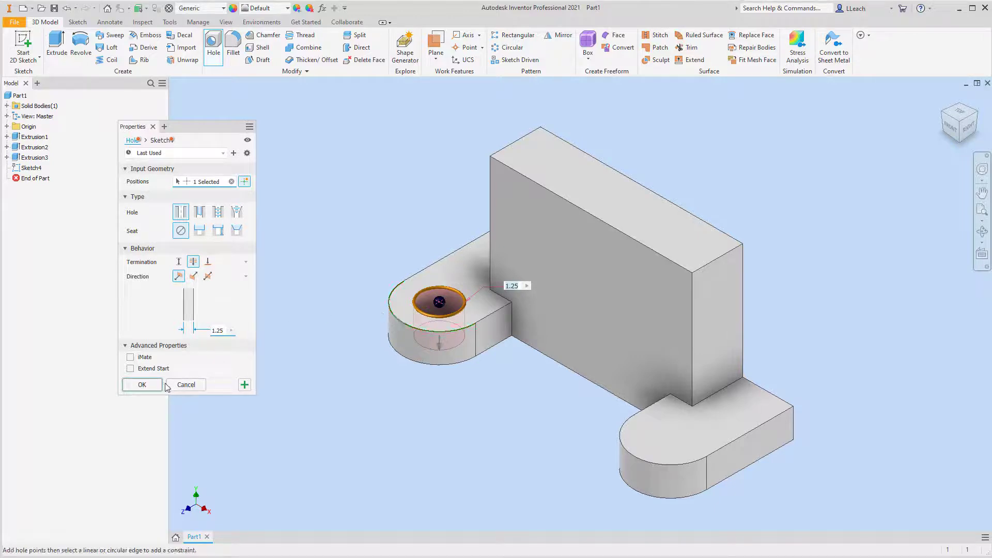
pyautogui.click(669, 437)
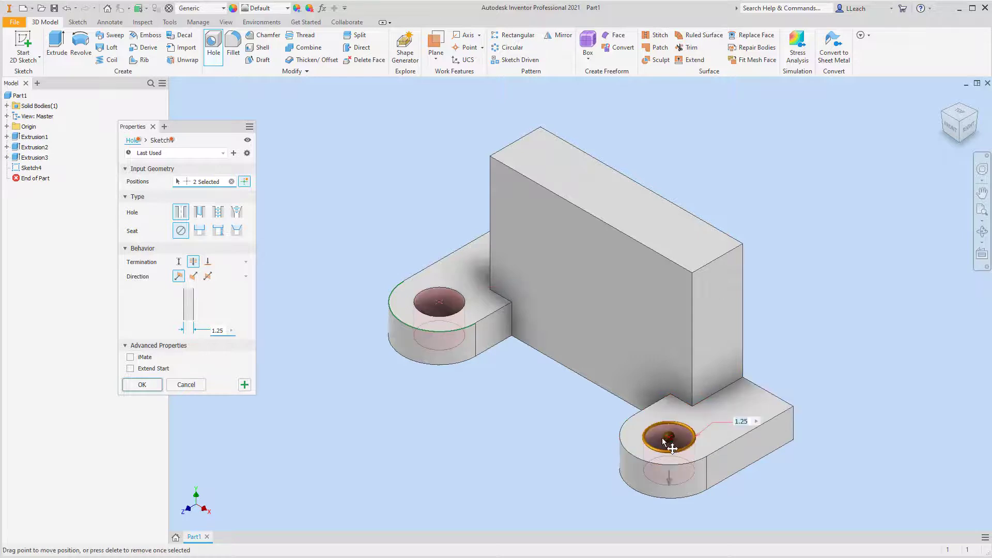
pyautogui.click(626, 451)
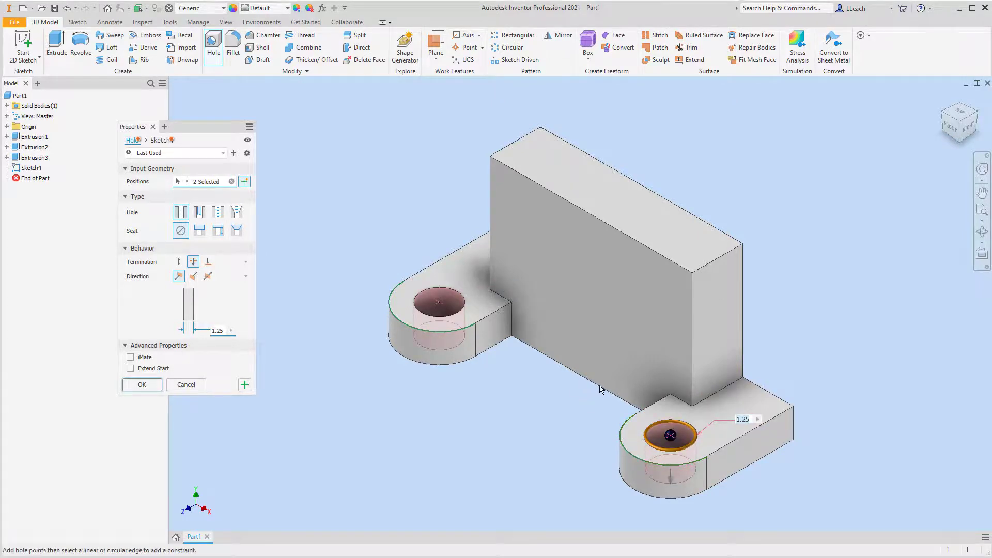
pyautogui.click(142, 387)
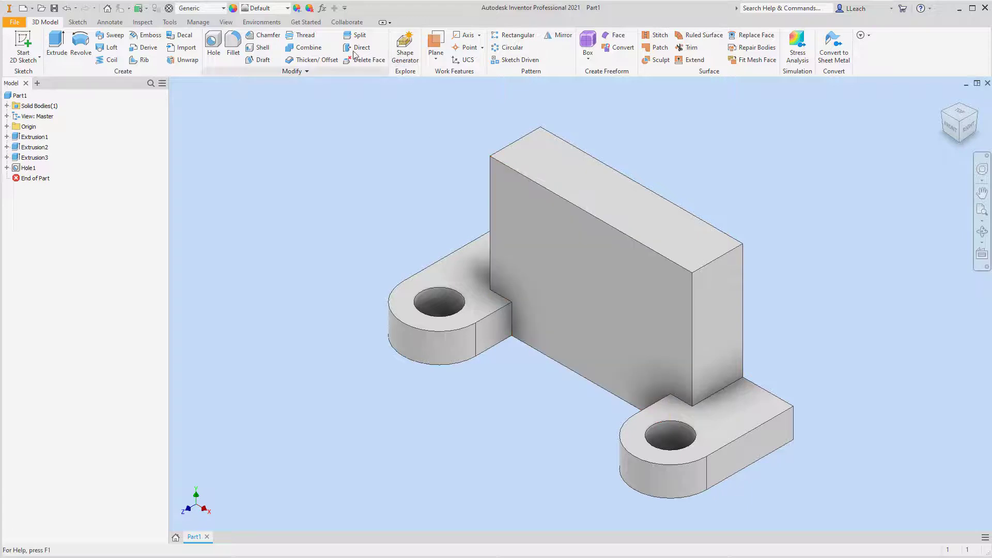
# Fillet the two vertical inside corner edges between the legs and the base's middle section with a 1.25 in radius
pyautogui.click(233, 45)
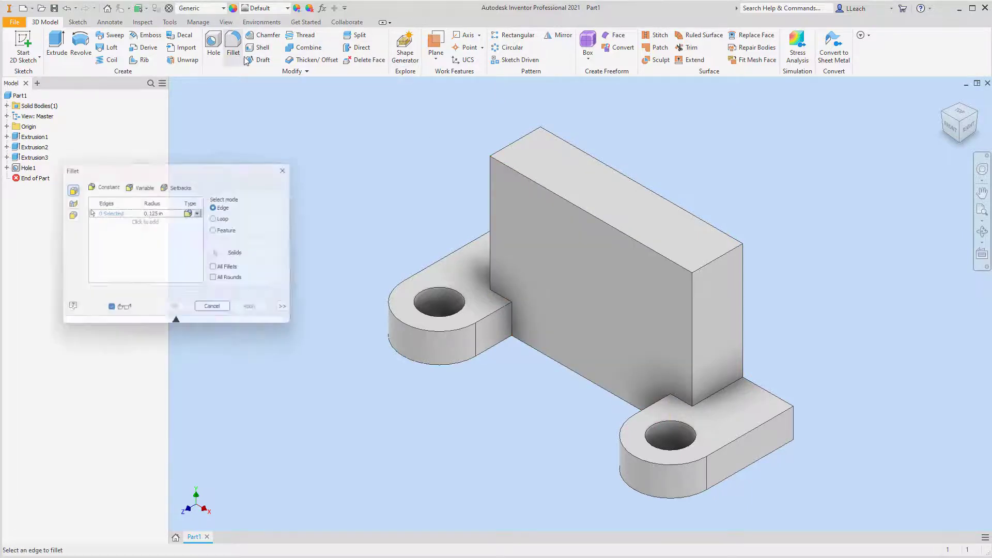
pyautogui.click(163, 212)
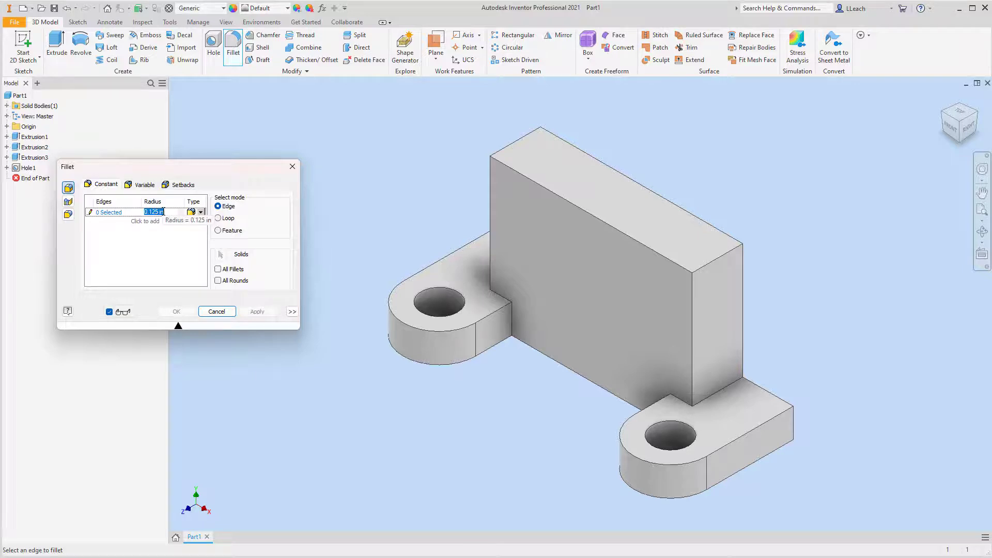
pyautogui.write('1.25')
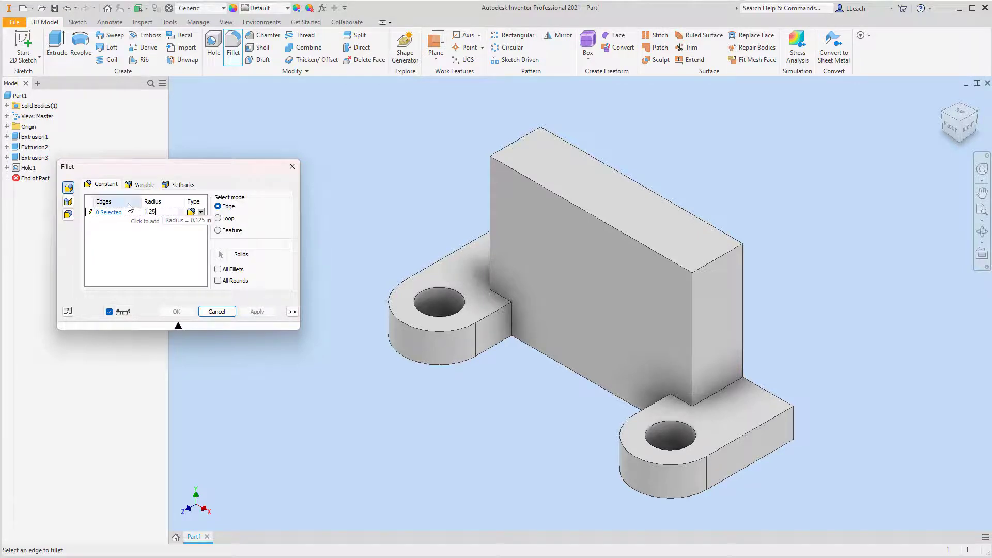
pyautogui.click(513, 320)
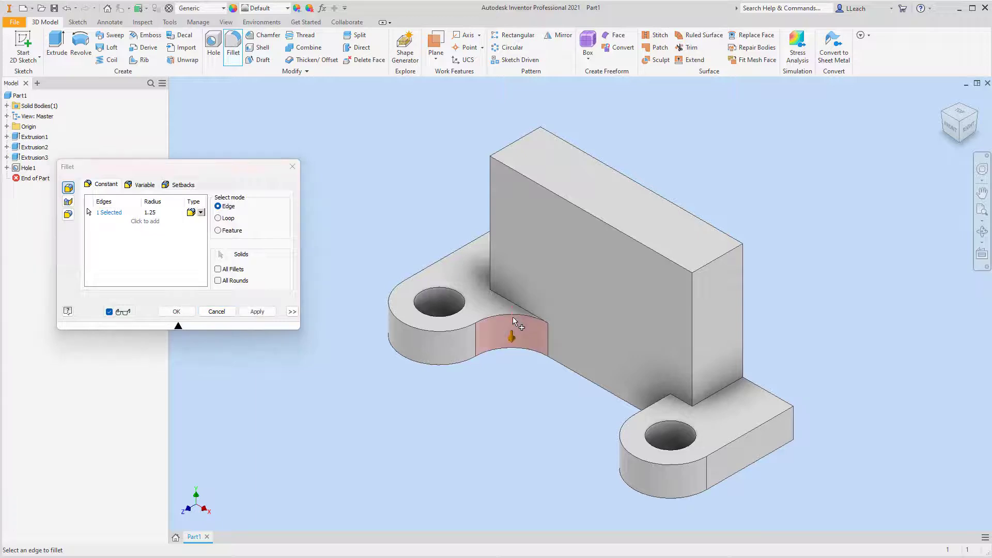
pyautogui.click(673, 409)
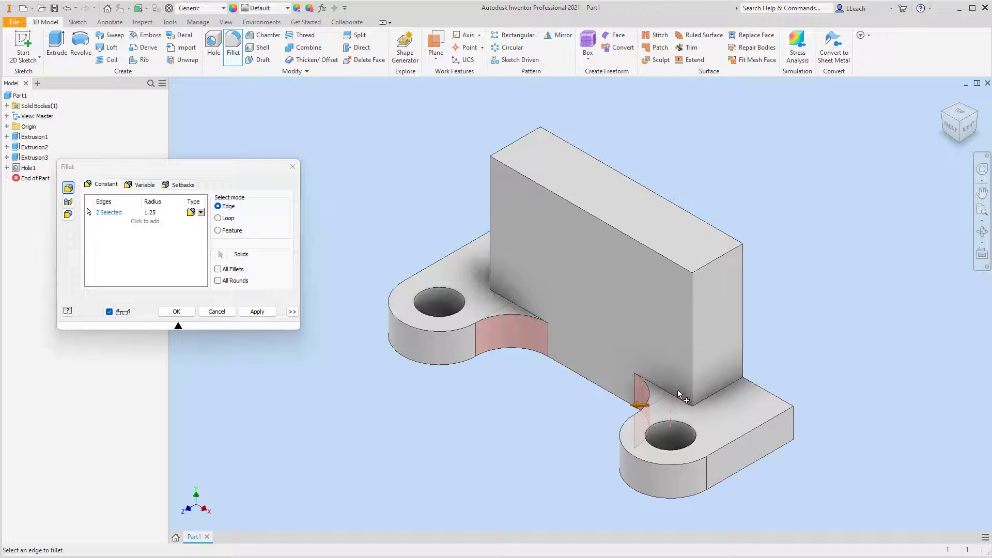
pyautogui.click(258, 312)
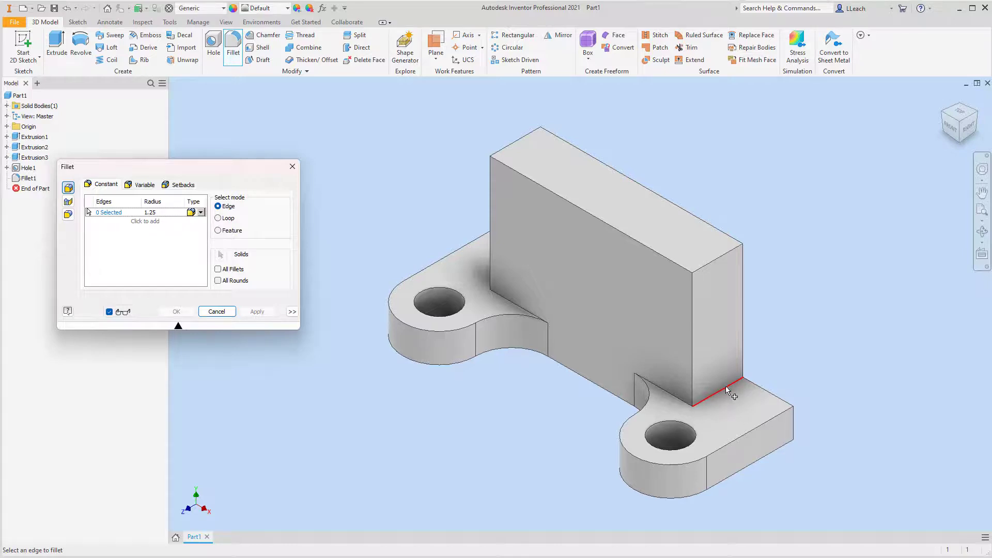
# Fillet the two edges where the upright block's ends meet the base's top face with a 0.38 in radius
pyautogui.click(160, 213)
pyautogui.press('BackSpace')
pyautogui.write('.38')
pyautogui.click(721, 390)
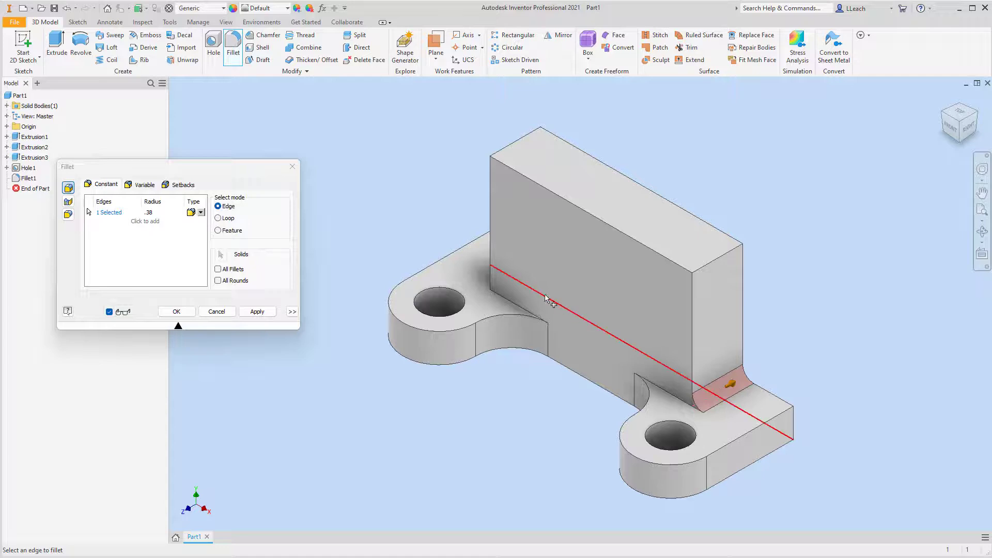
pyautogui.click(512, 283)
pyautogui.click(257, 311)
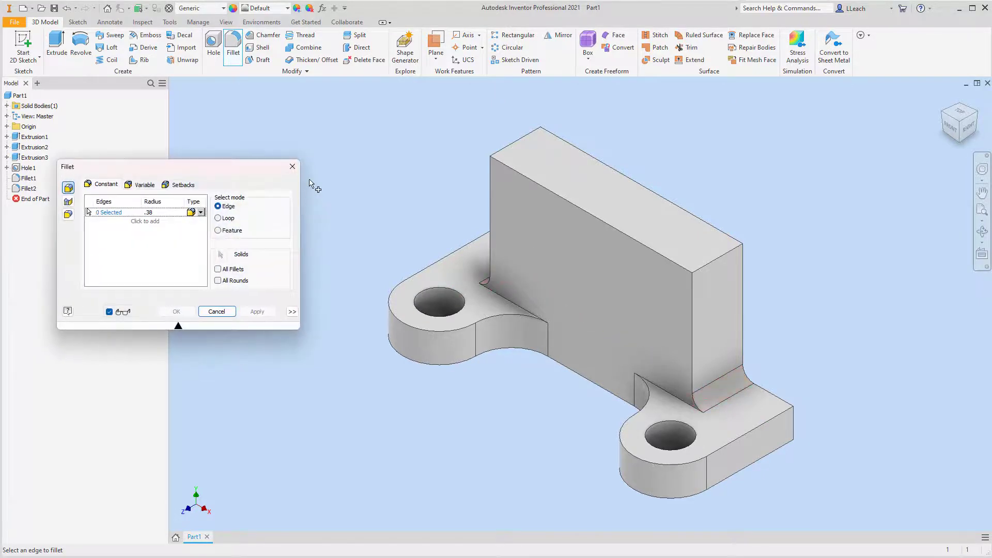
pyautogui.click(291, 167)
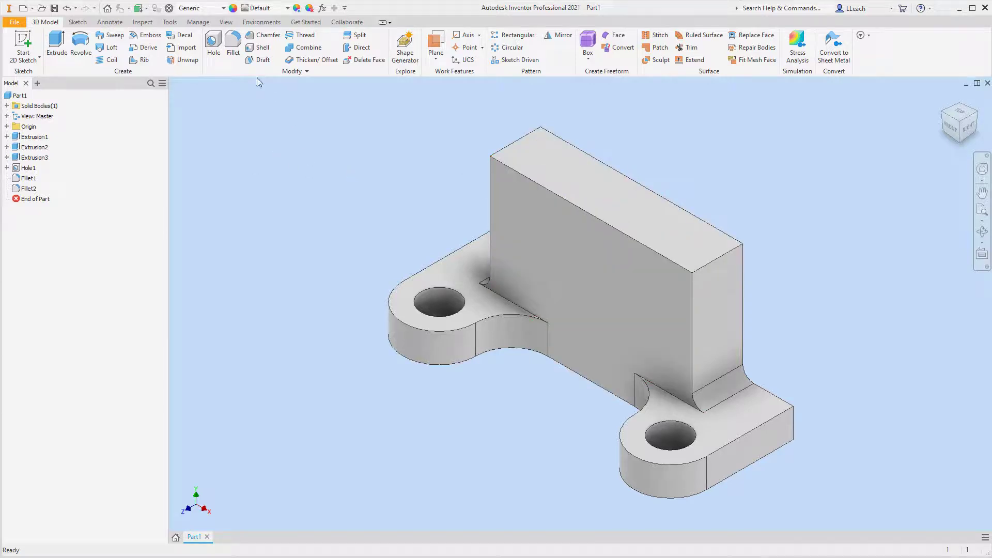
# Place a counterbored through-all hole on the block's front face with diameter 1.875*2 in and a 5 in counterbore 1.25 in deep
pyautogui.click(214, 46)
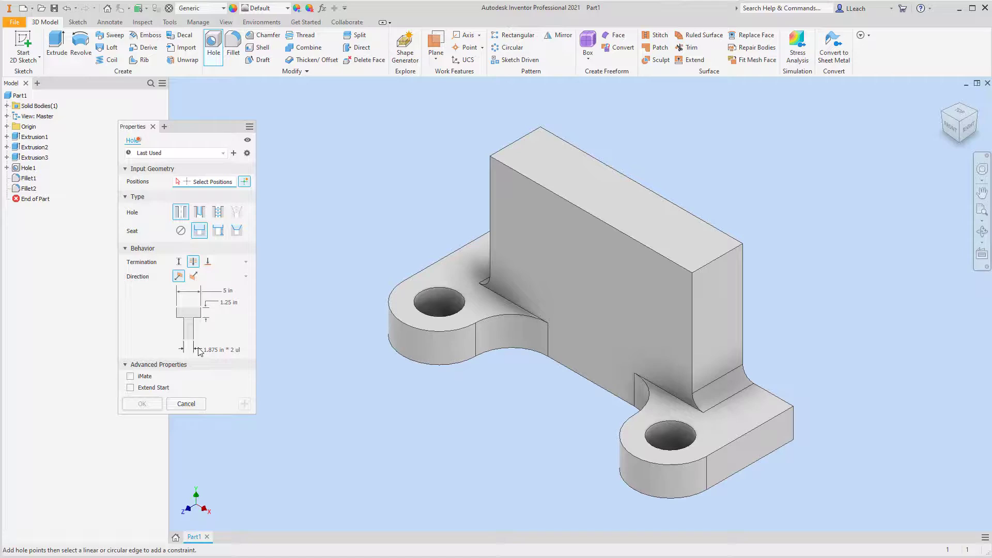
pyautogui.click(240, 350)
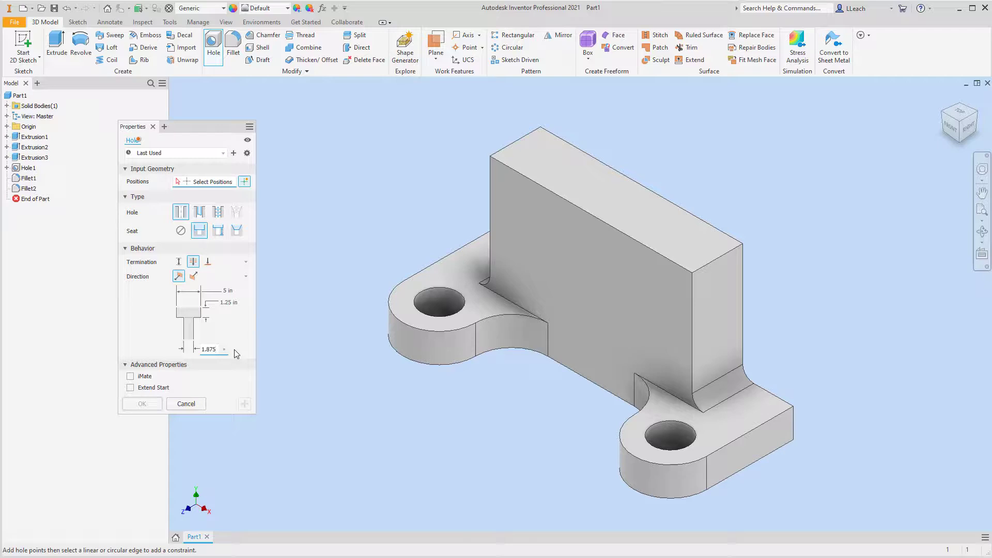
pyautogui.moveTo(235, 350)
pyautogui.write('2')
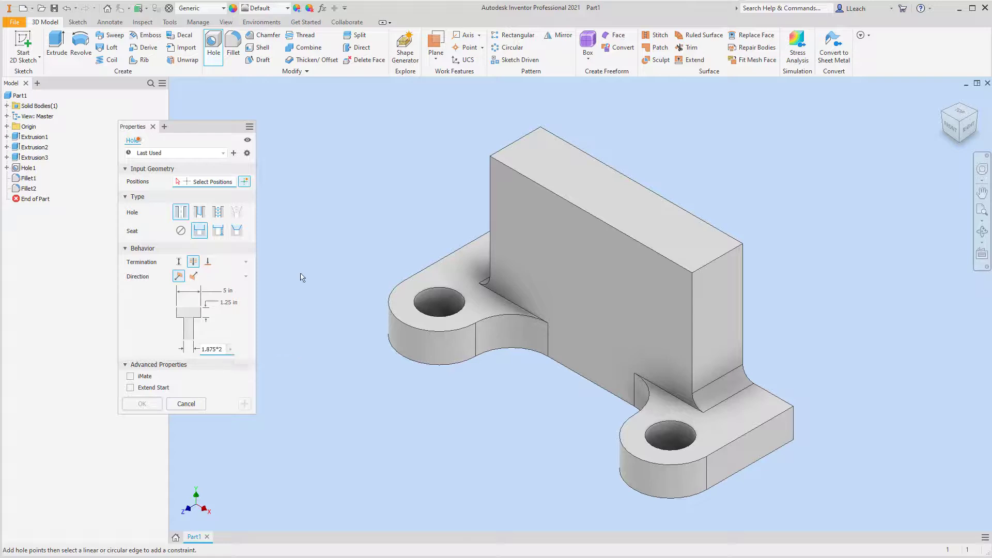
pyautogui.click(589, 267)
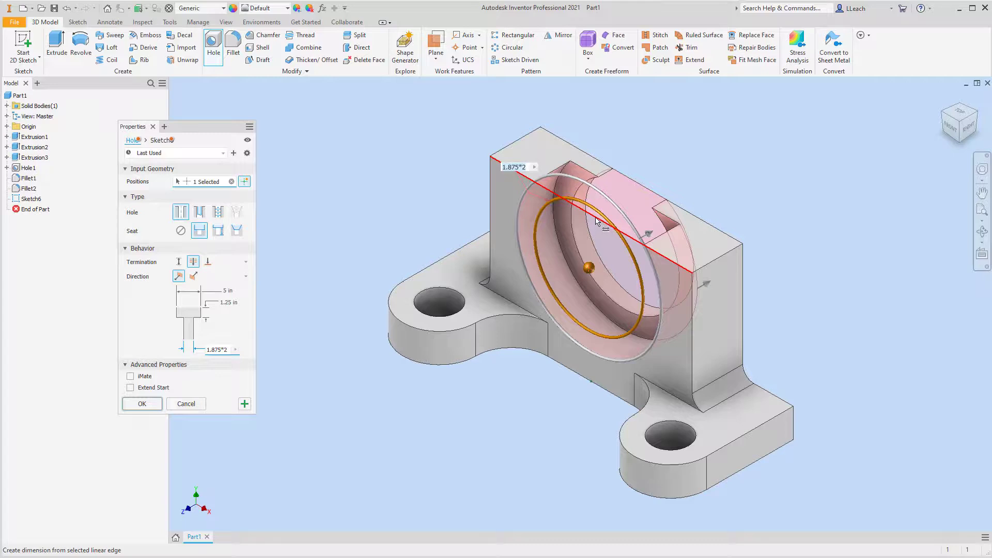
# Position the counterbored hole 0 in from the front face's top edge and 3.5 in from its vertical side edge, and create it
pyautogui.click(596, 221)
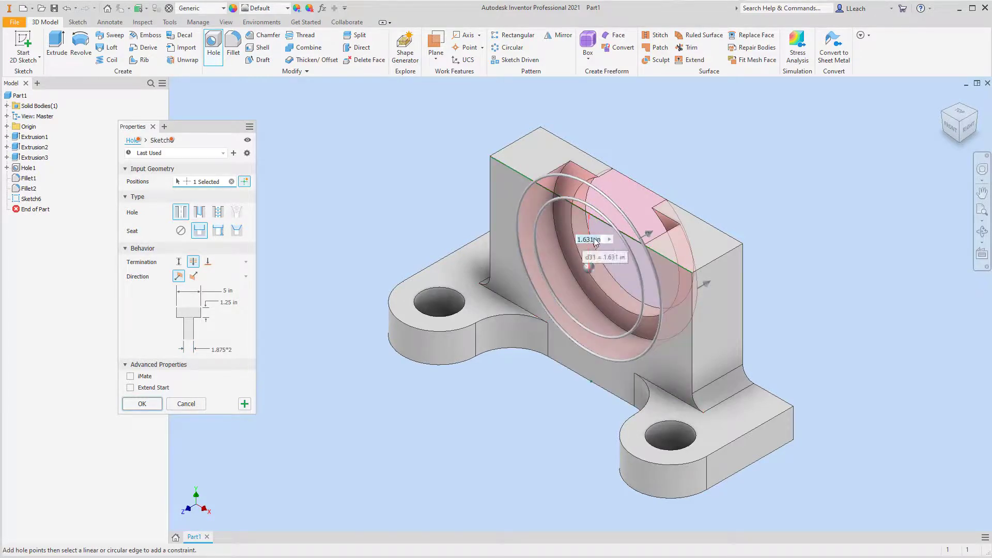
pyautogui.write('0')
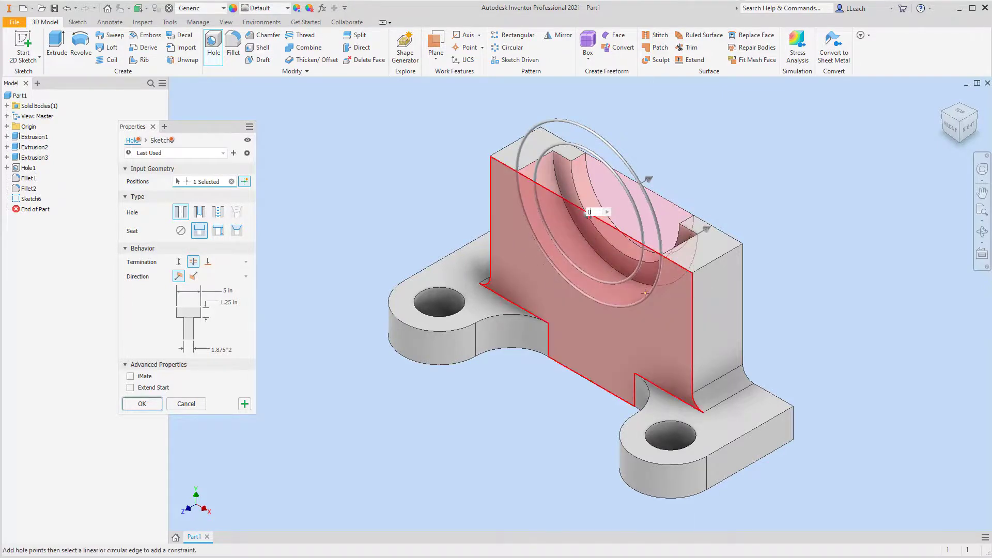
pyautogui.click(692, 335)
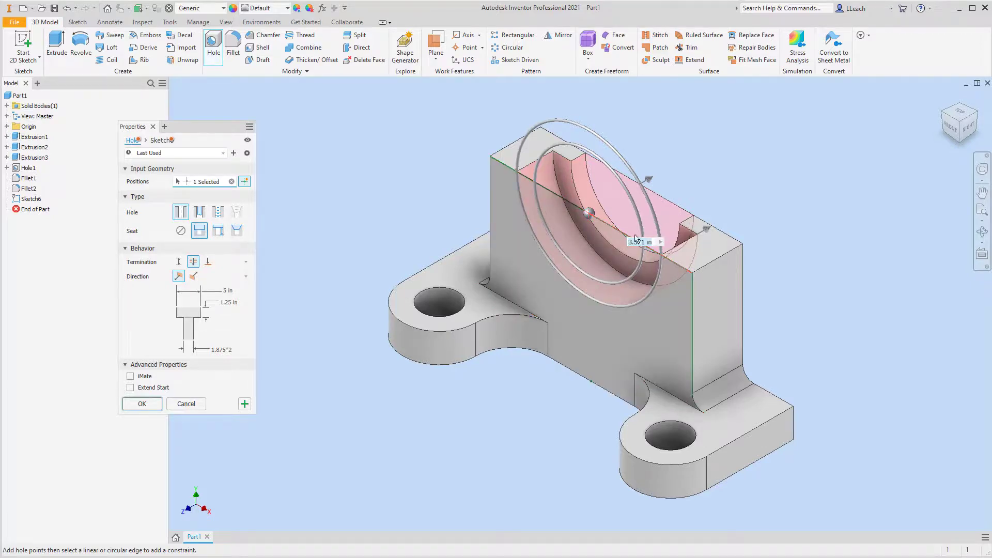
pyautogui.write('3.')
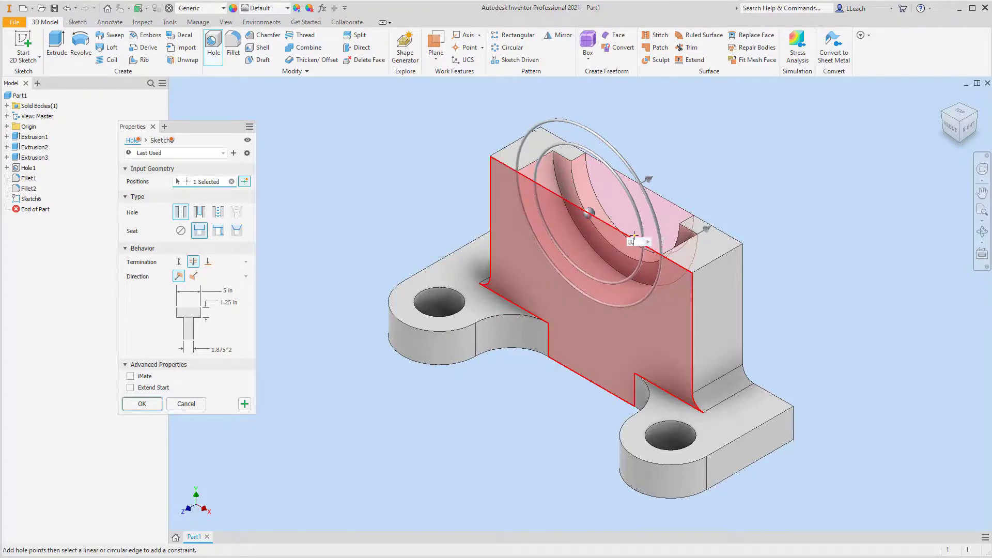
pyautogui.write('5')
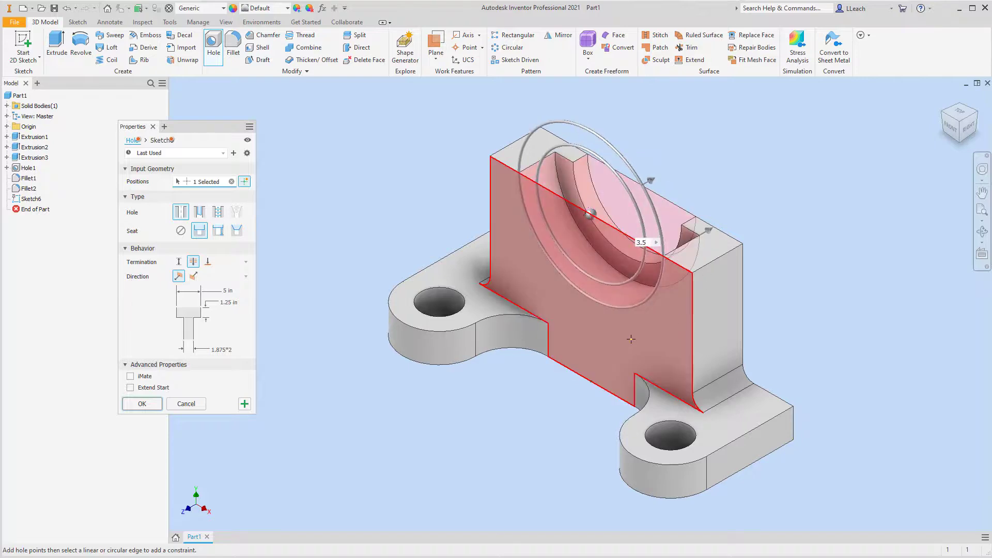
pyautogui.click(142, 404)
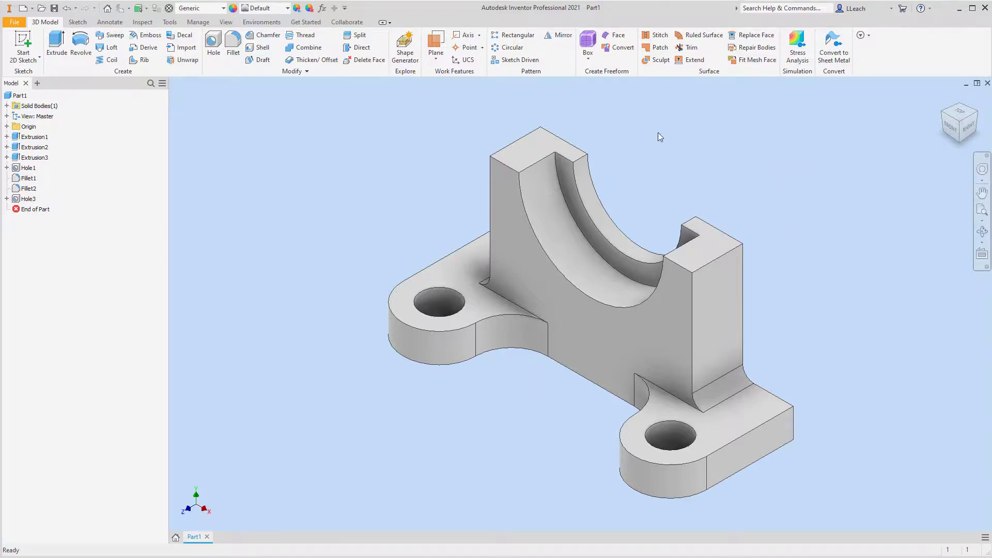
# Set the visual style to Shaded with Edges and the lighting style to Photo Booth
pyautogui.click(225, 22)
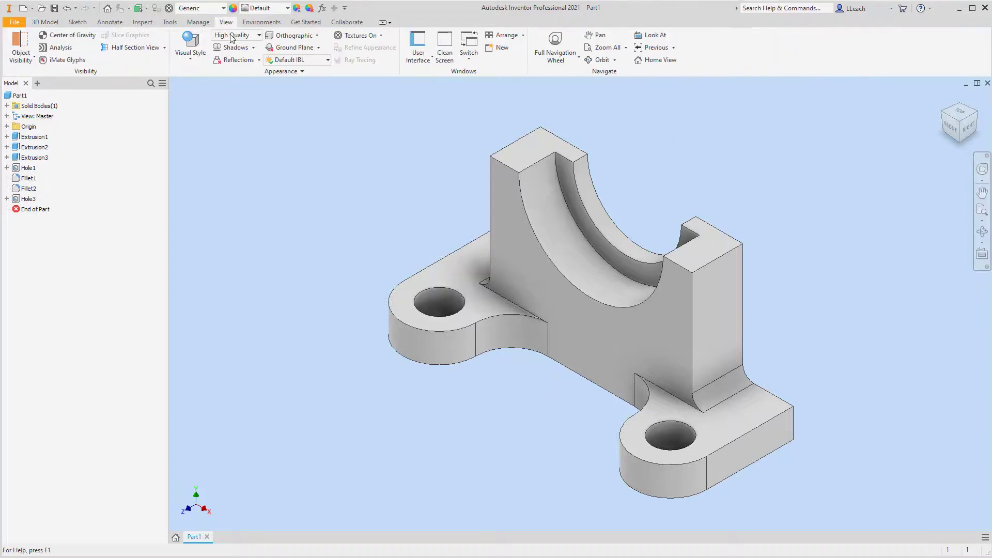
pyautogui.click(190, 54)
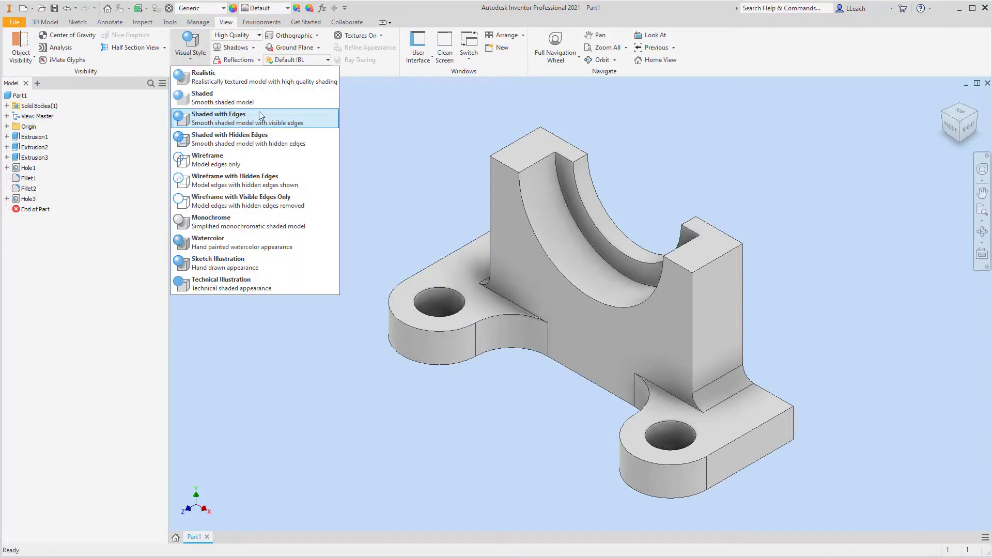
pyautogui.click(222, 118)
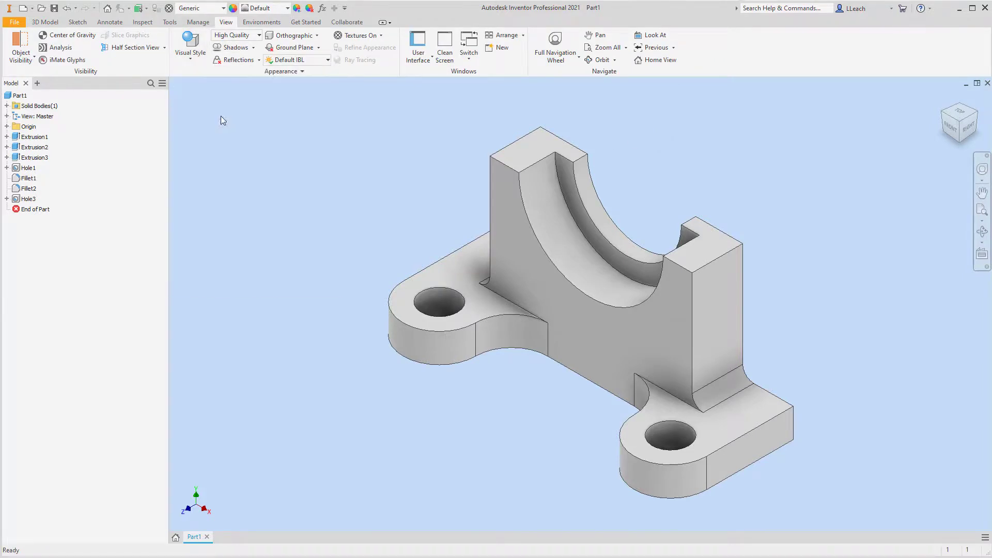
pyautogui.click(303, 60)
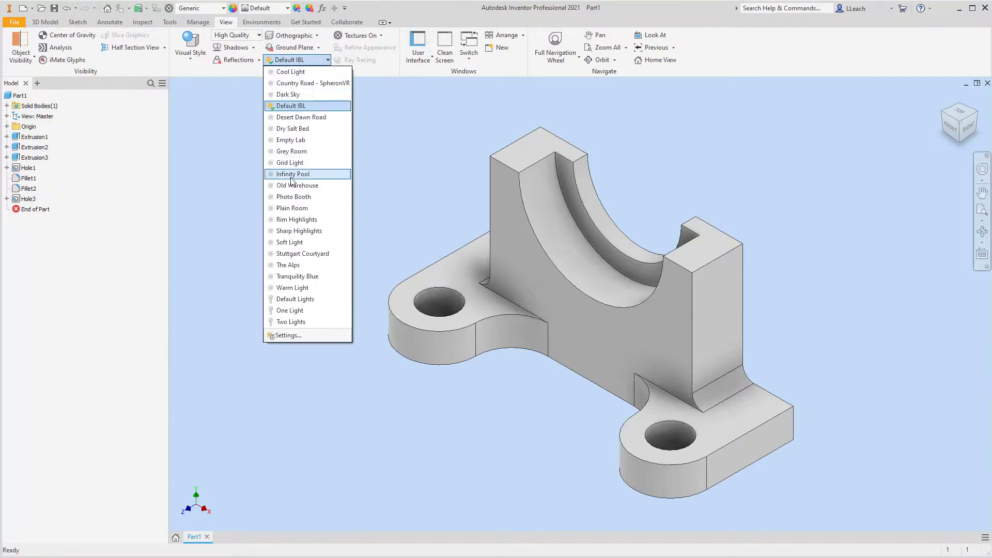
pyautogui.click(290, 197)
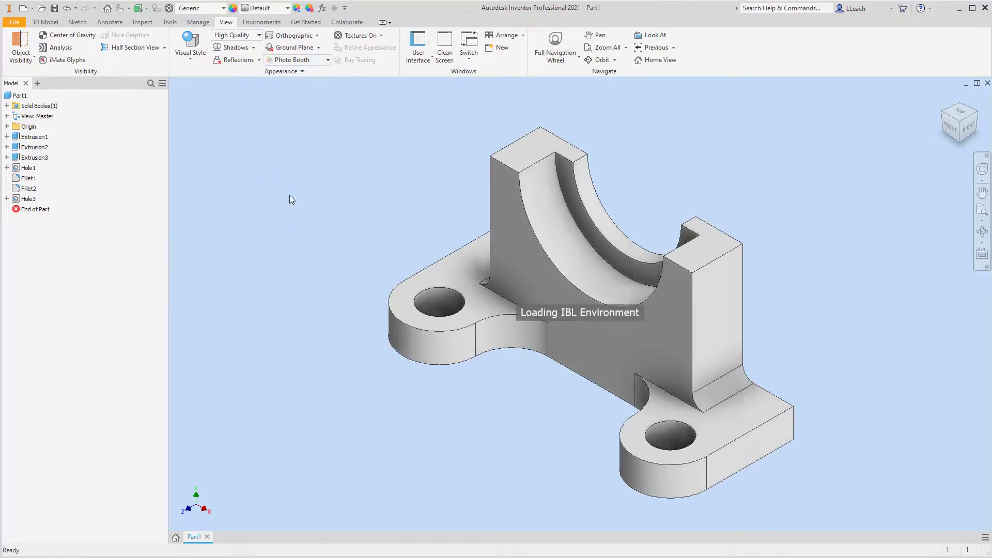
# Apply an off-white Smooth appearance to the part and turn on shadows and reflections
pyautogui.click(288, 8)
pyautogui.scroll(-15, 282, 263)
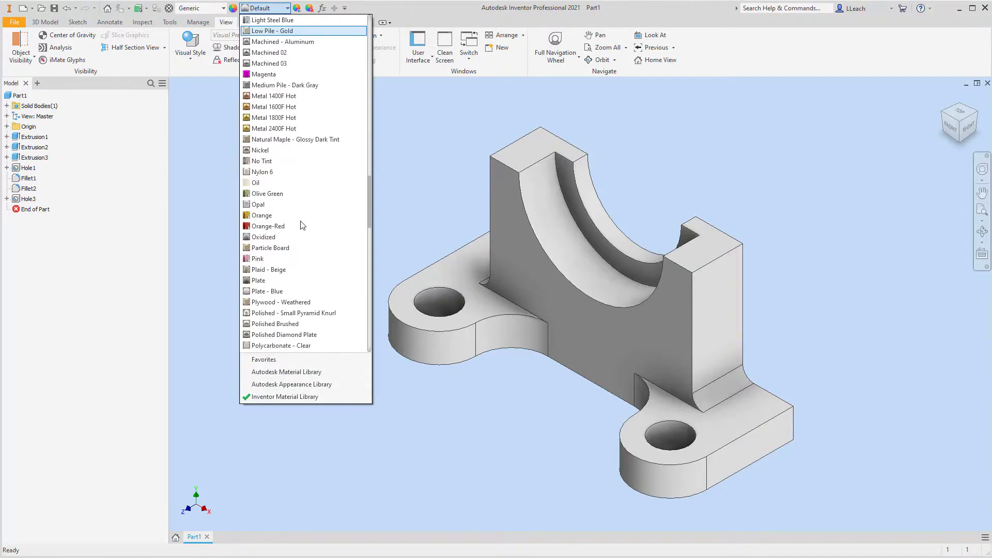
pyautogui.click(267, 303)
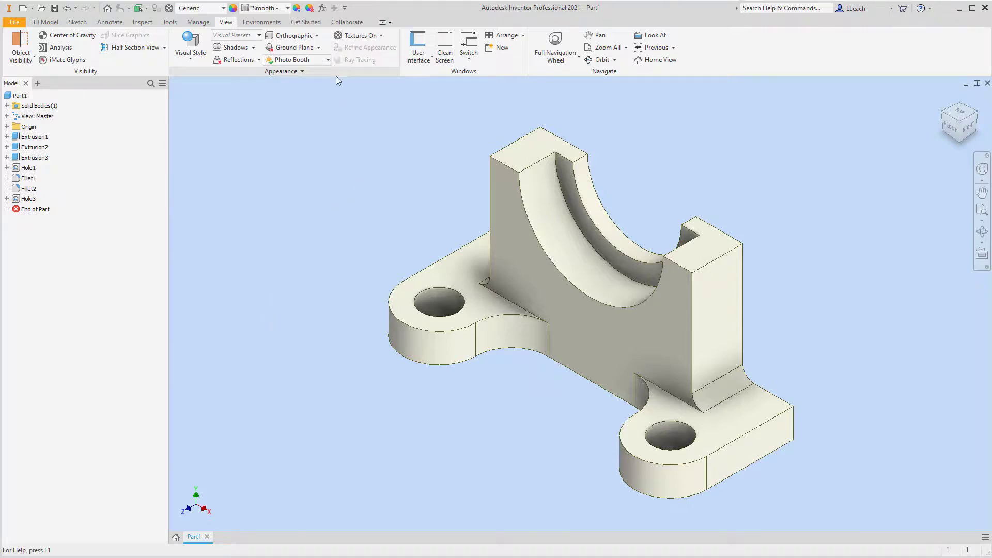
pyautogui.click(241, 50)
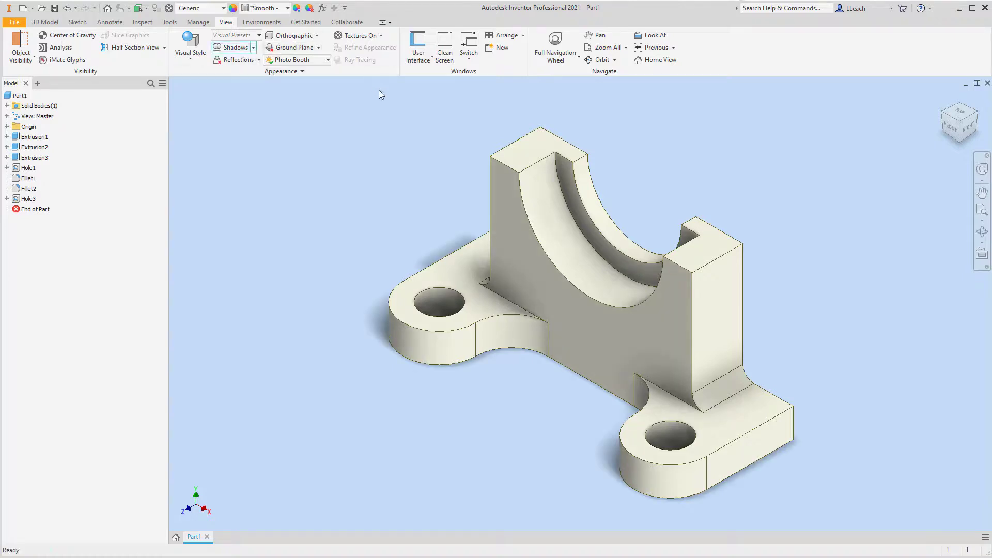
pyautogui.click(252, 60)
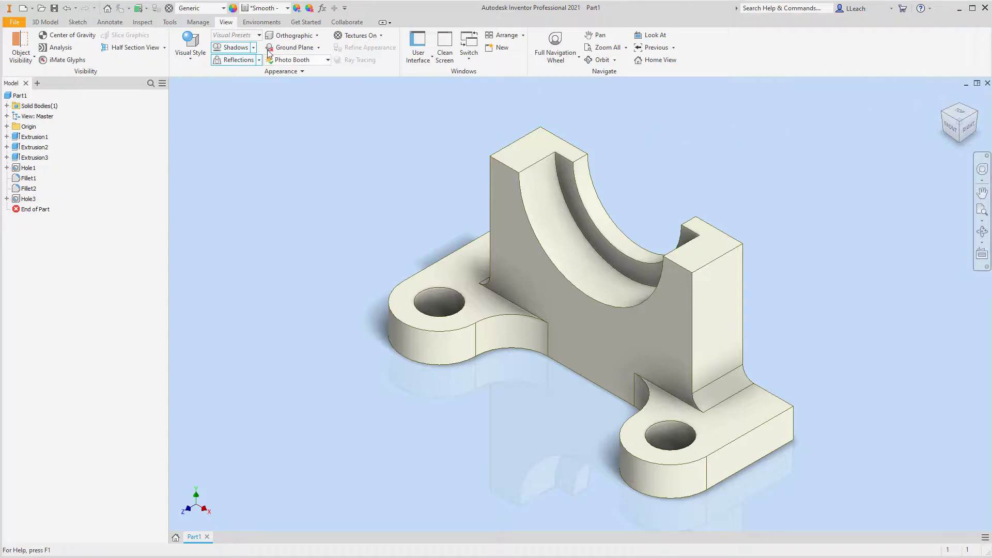
# Save the part as SWITCH BASE2 in the Parametric-Modeling2 folder, without replacing the existing SWITCH BASE file
pyautogui.click(15, 22)
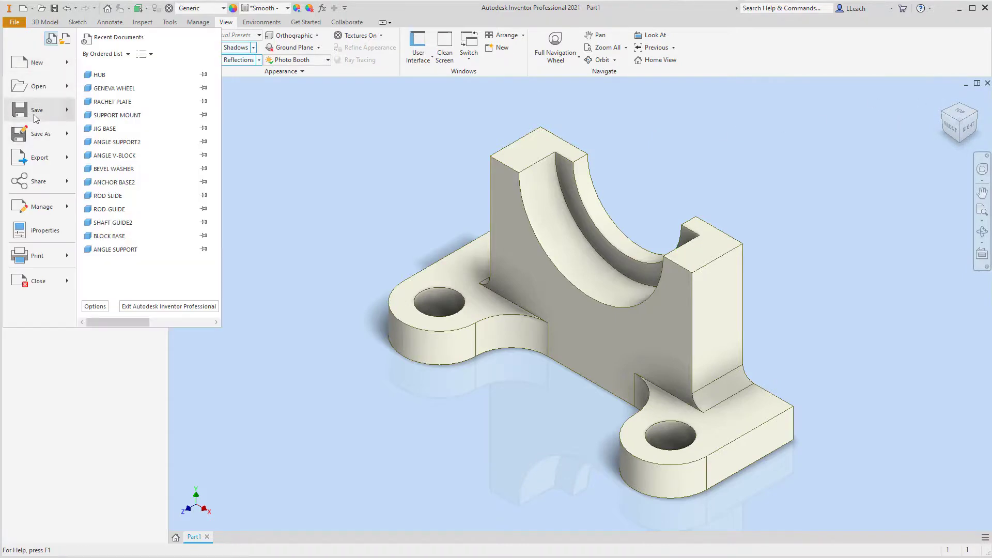
pyautogui.click(32, 134)
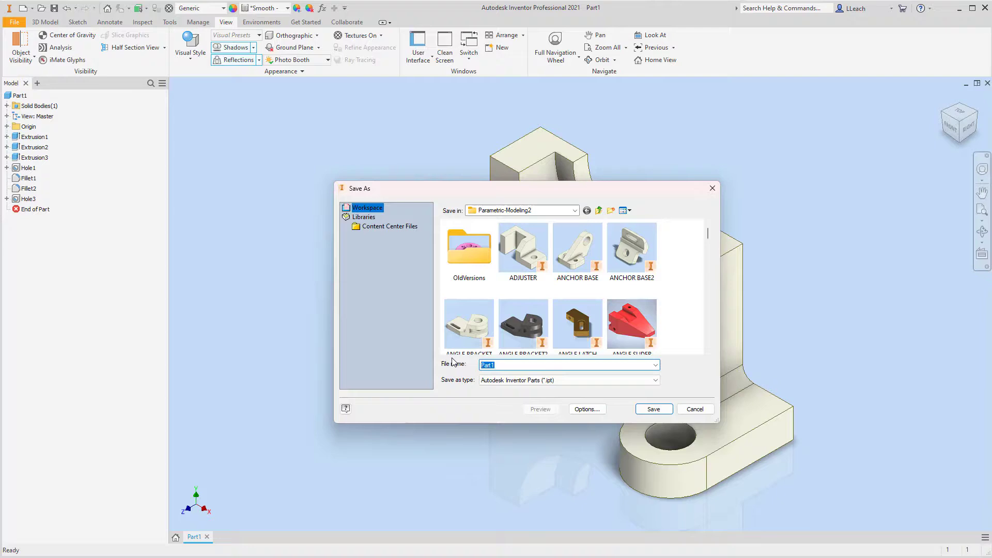
pyautogui.write('SWITCH BA')
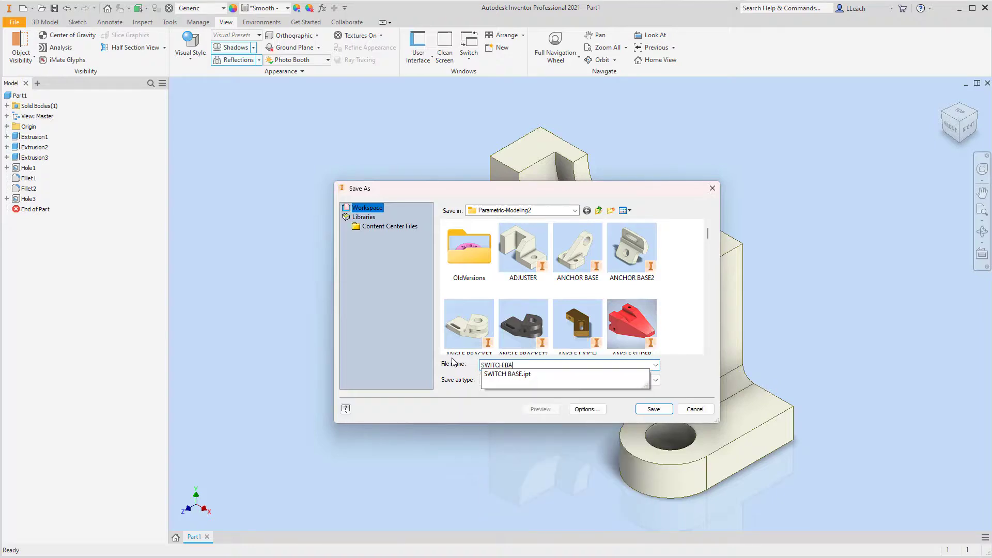
pyautogui.write('SE')
pyautogui.click(653, 410)
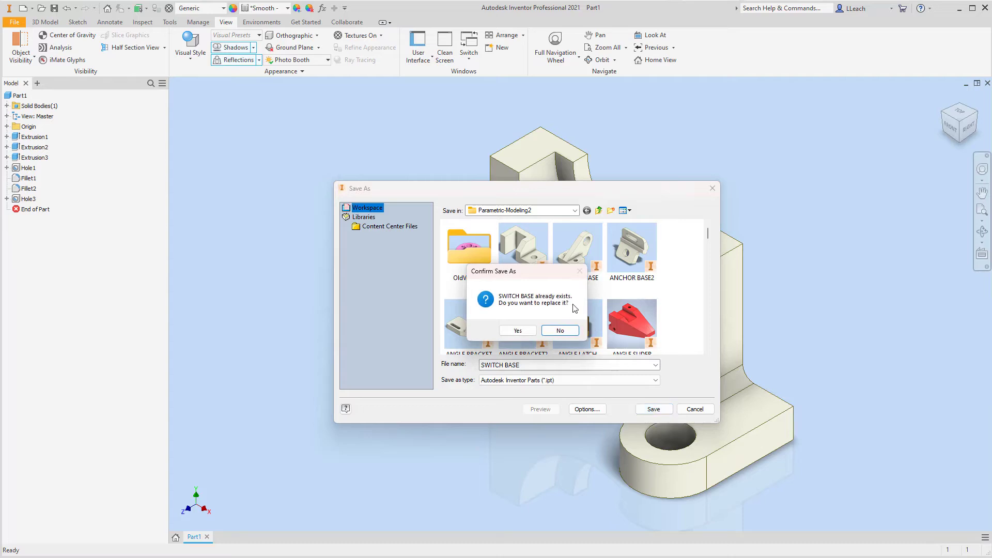
pyautogui.moveTo(551, 275); pyautogui.dragTo(771, 241)
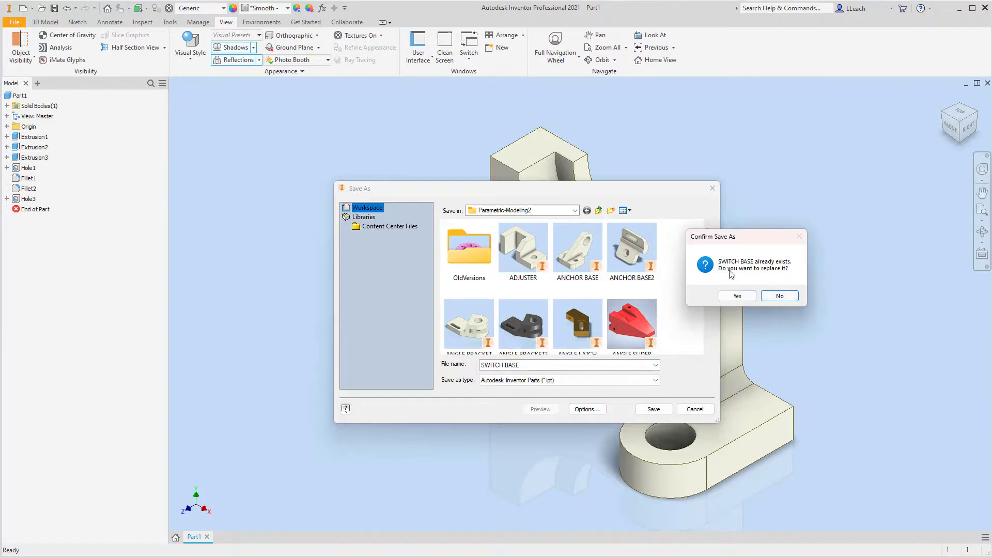
pyautogui.click(780, 297)
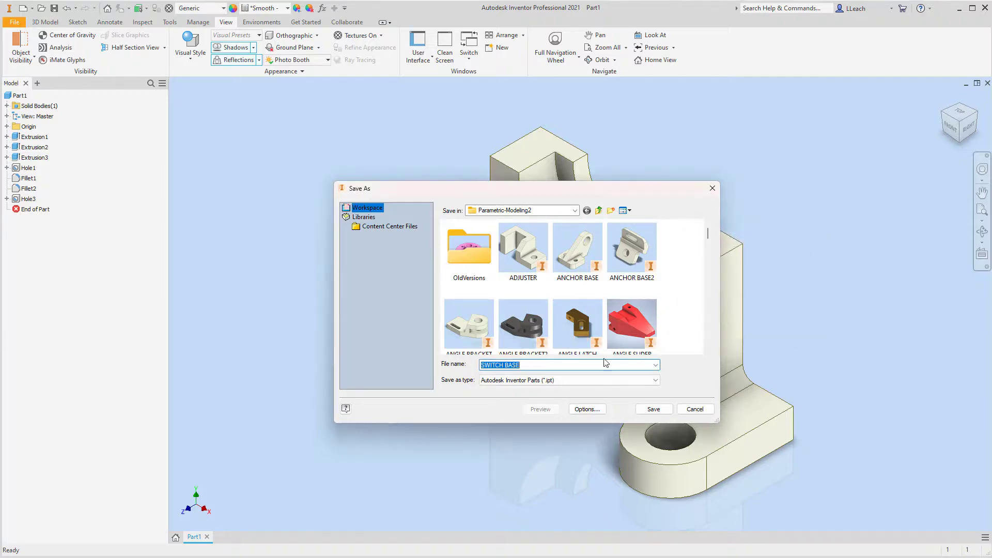
pyautogui.click(532, 363)
pyautogui.click(653, 409)
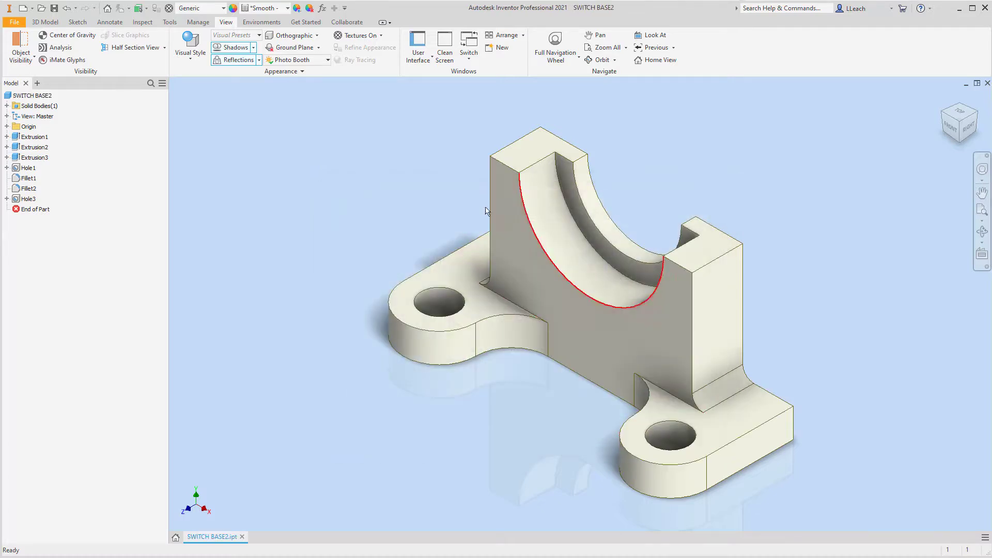
# Browse the saved parts in the Parametric-Modeling2 folder as far as SWITCH BASE2 without opening any file
pyautogui.click(16, 21)
pyautogui.click(37, 86)
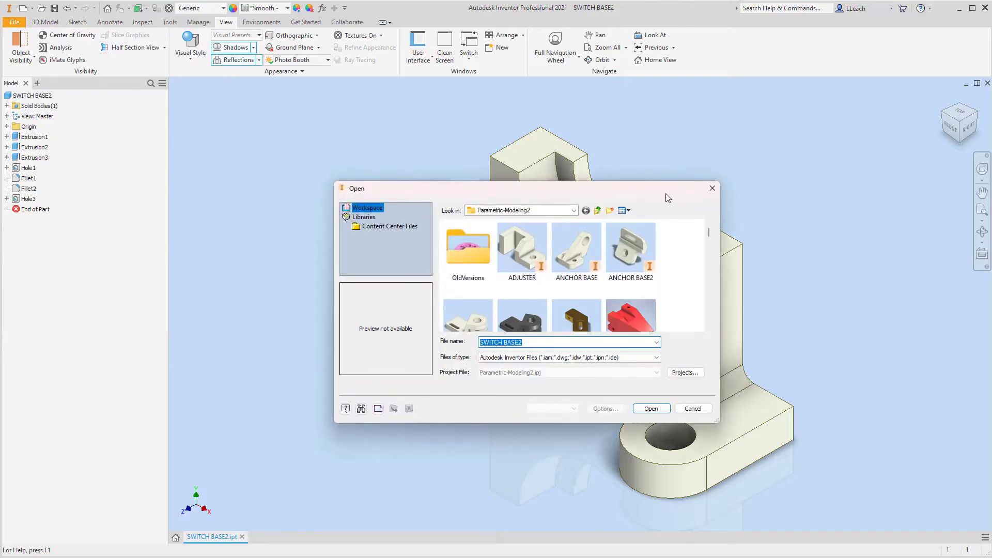
pyautogui.scroll(-15, 691, 251)
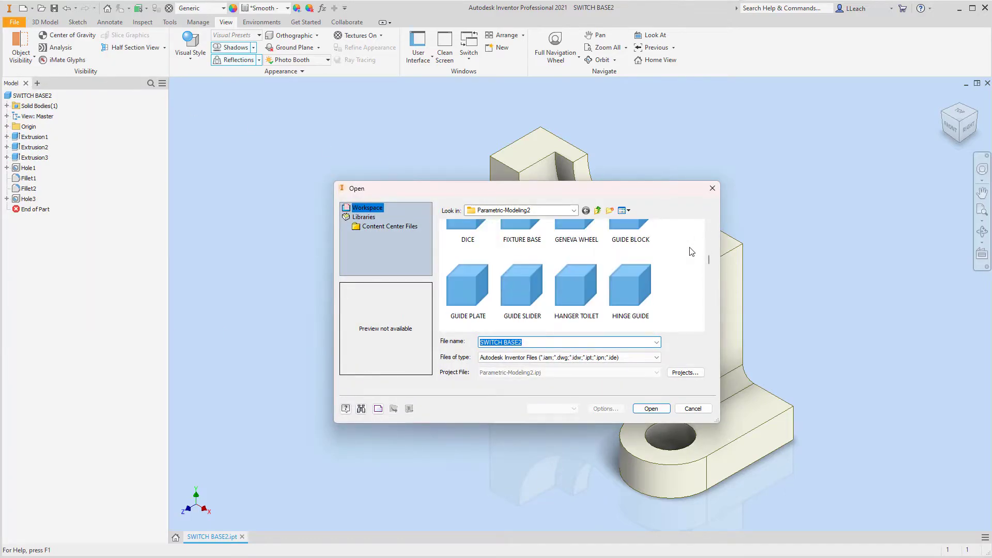
pyautogui.scroll(-5, 692, 251)
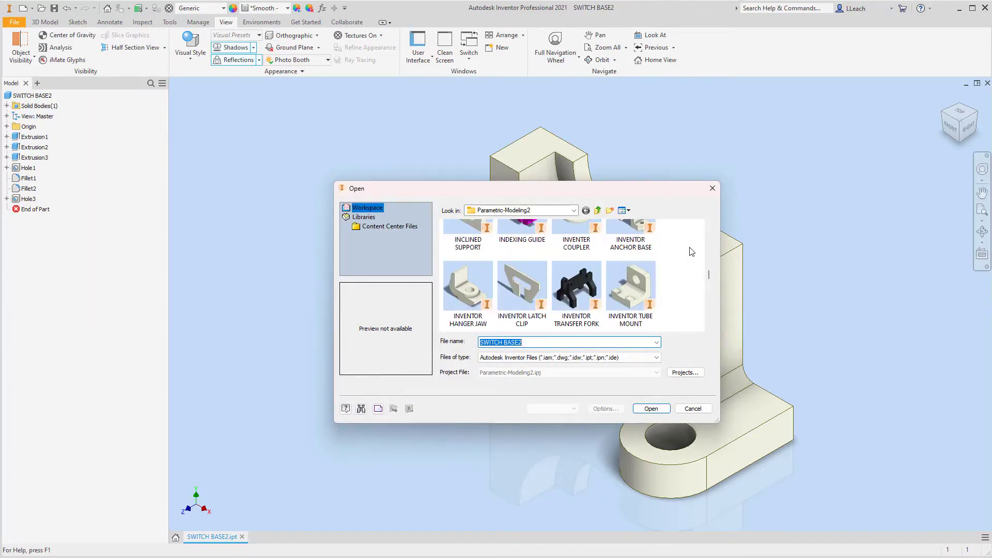
pyautogui.scroll(-5, 691, 252)
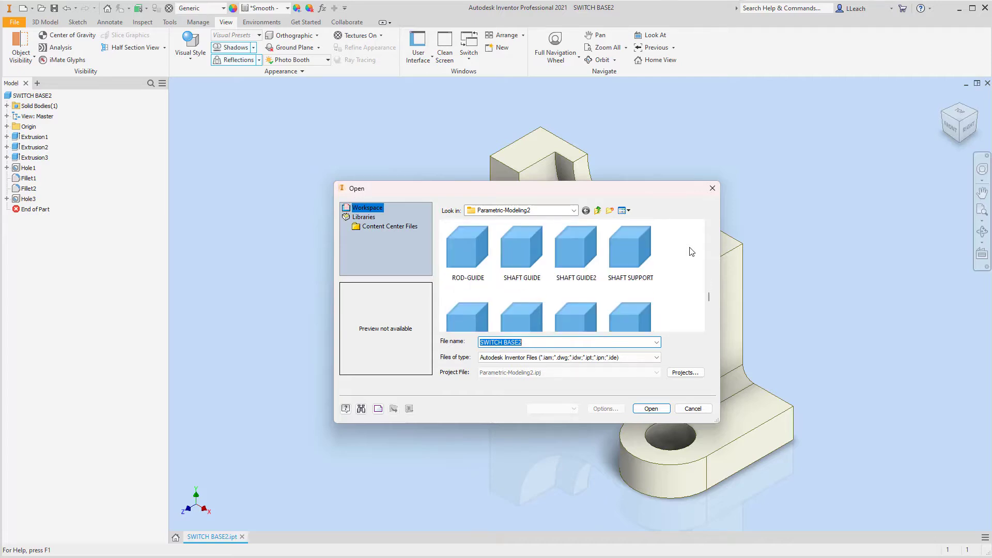
pyautogui.scroll(-5, 692, 251)
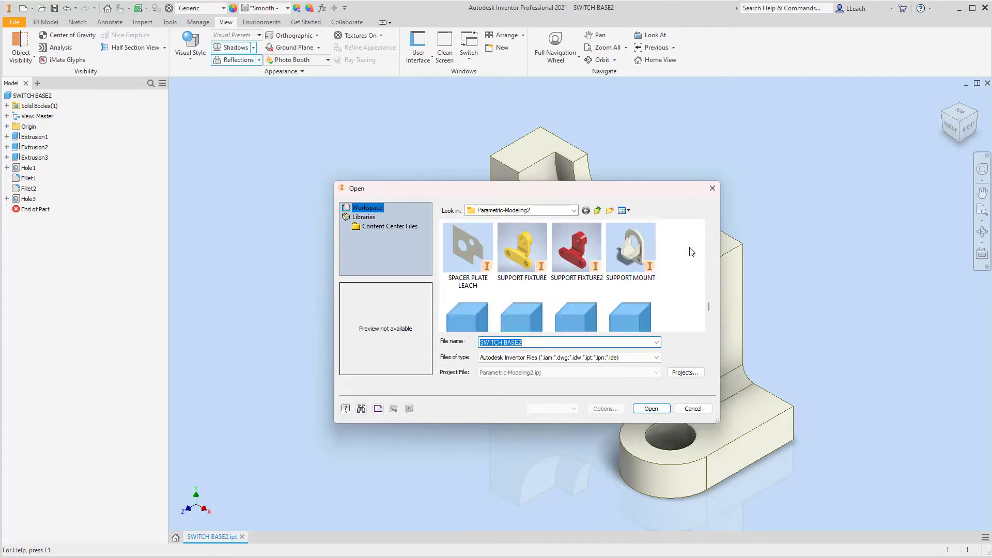
pyautogui.scroll(-1, 692, 251)
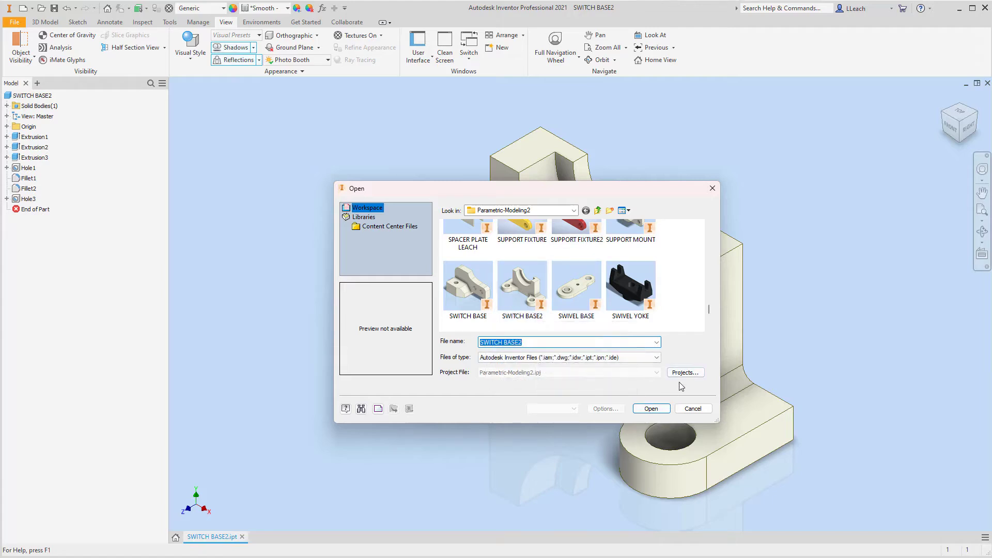
pyautogui.click(693, 409)
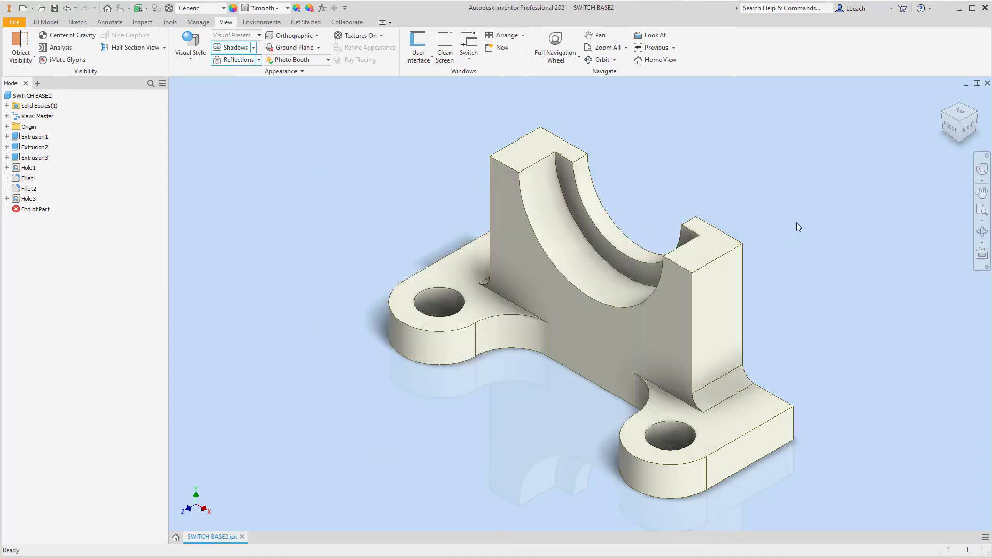